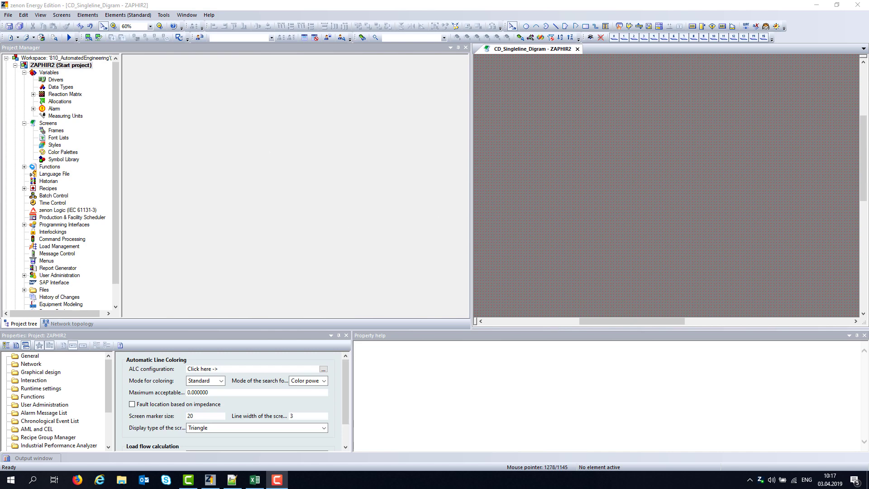
Step: Review the project's variable list
{"action": "left_click", "coordinate": [52, 73]}
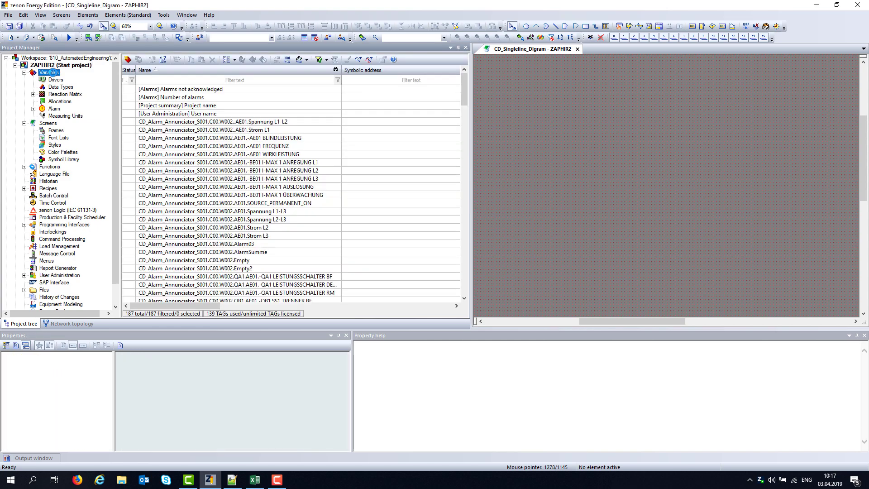
{"action": "scroll", "coordinate": [232, 136], "scroll_direction": "down", "scroll_amount": 20}
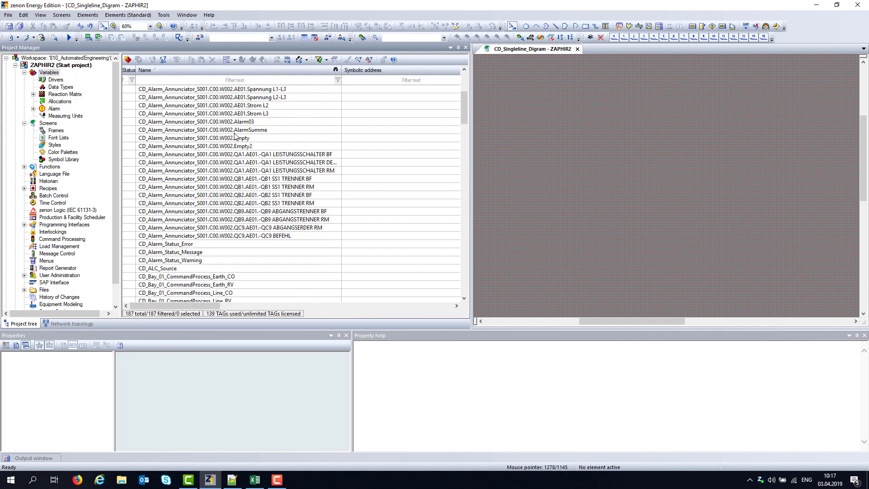
{"action": "scroll", "coordinate": [239, 132], "scroll_direction": "down", "scroll_amount": 8}
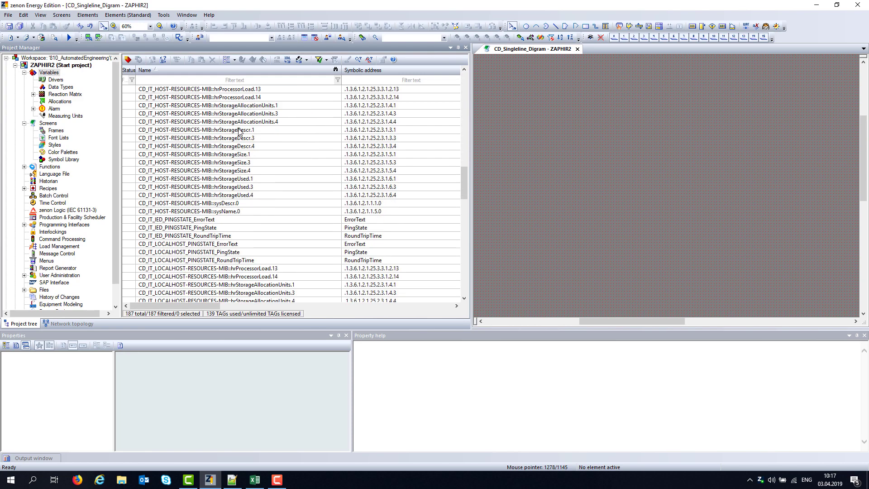
{"action": "scroll", "coordinate": [239, 132], "scroll_direction": "up", "scroll_amount": 8}
{"action": "scroll", "coordinate": [239, 132], "scroll_direction": "up", "scroll_amount": 20}
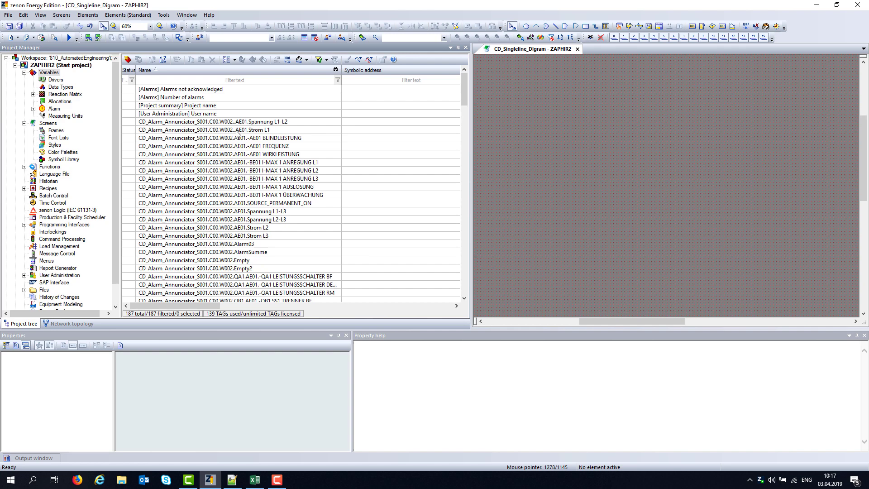
Step: Check the project's drivers, then list its 34 screens beside the empty CD_Singleline_Digram canvas
{"action": "left_click", "coordinate": [56, 80]}
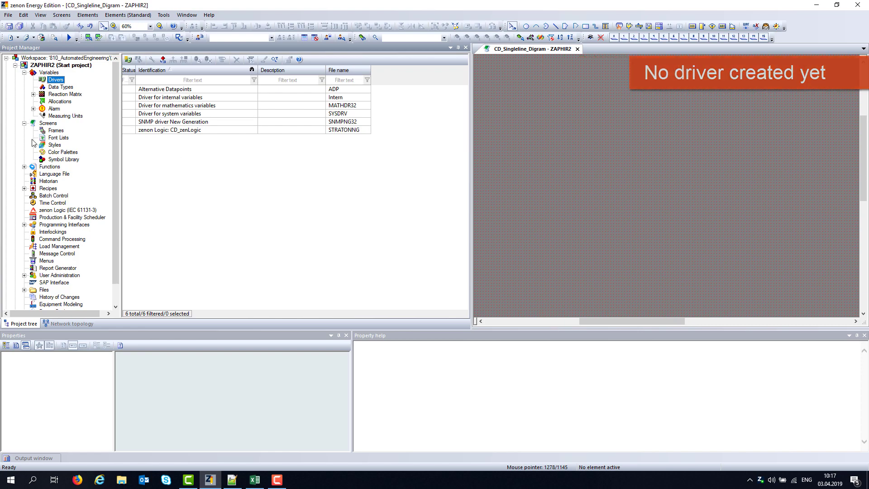
{"action": "left_click", "coordinate": [49, 125]}
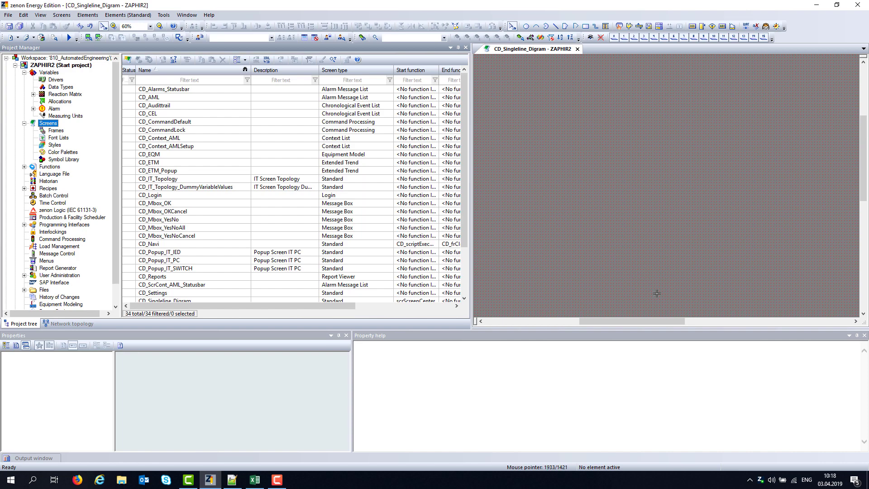
{"action": "left_click_drag", "start_coordinate": [638, 322], "coordinate": [654, 321]}
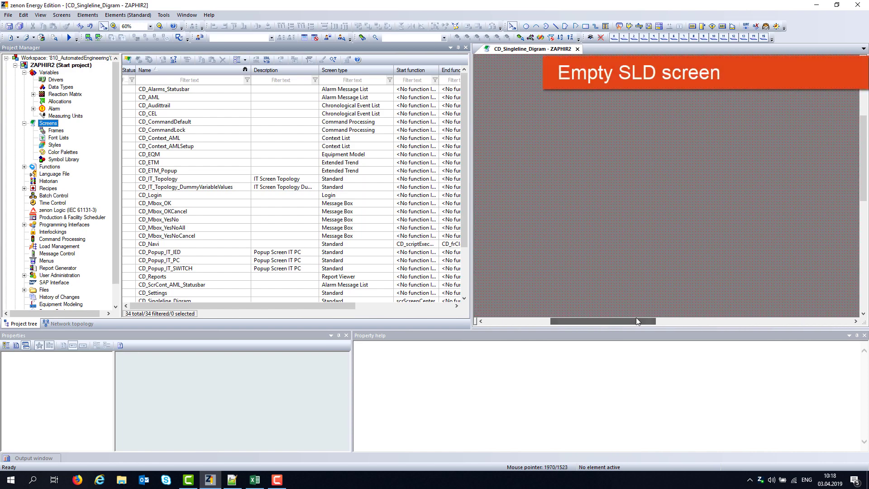
{"action": "scroll", "coordinate": [748, 285], "scroll_direction": "left", "scroll_amount": 3}
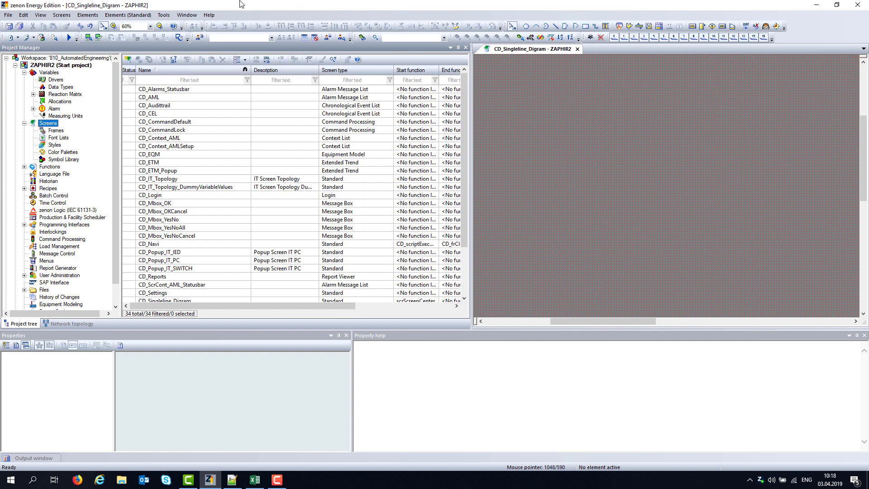
Step: Launch the Substation Configuration Wizard from Tools > Start Editor wizards, showing File Selection with ZAPHIR.xlsx
{"action": "left_click", "coordinate": [163, 16]}
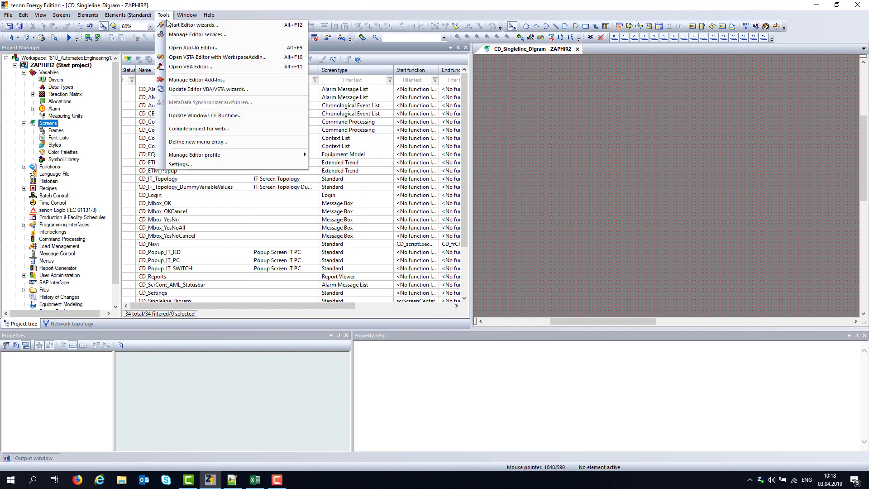
{"action": "left_click", "coordinate": [177, 25]}
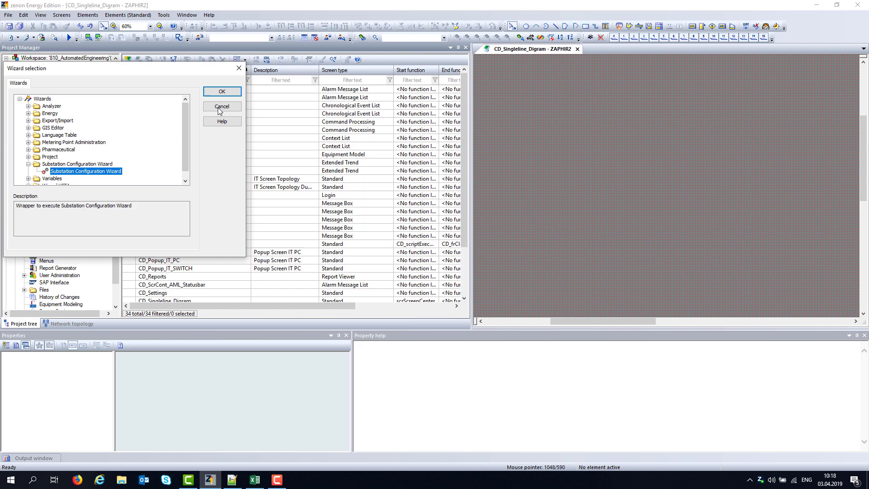
{"action": "left_click", "coordinate": [225, 95]}
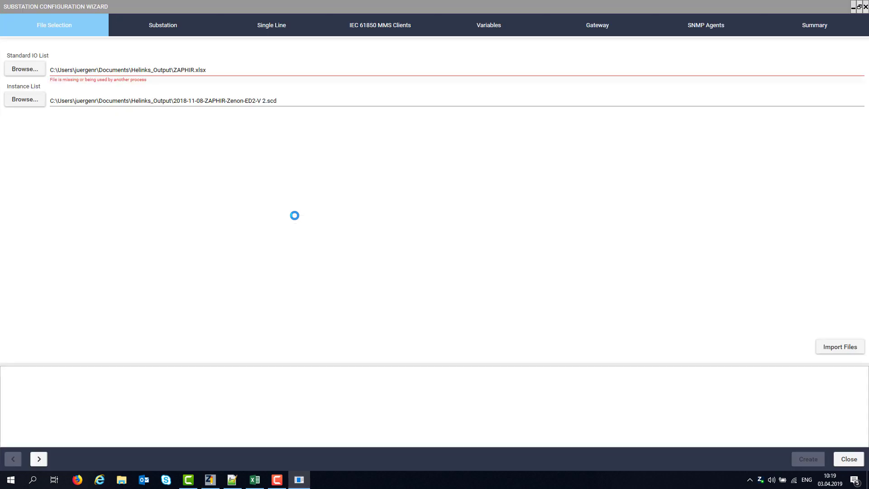
Step: Open the BOX_Line Feeder symbol from the Symbol Library, zoom through it, then close it
{"action": "key", "text": "alt+Tab"}
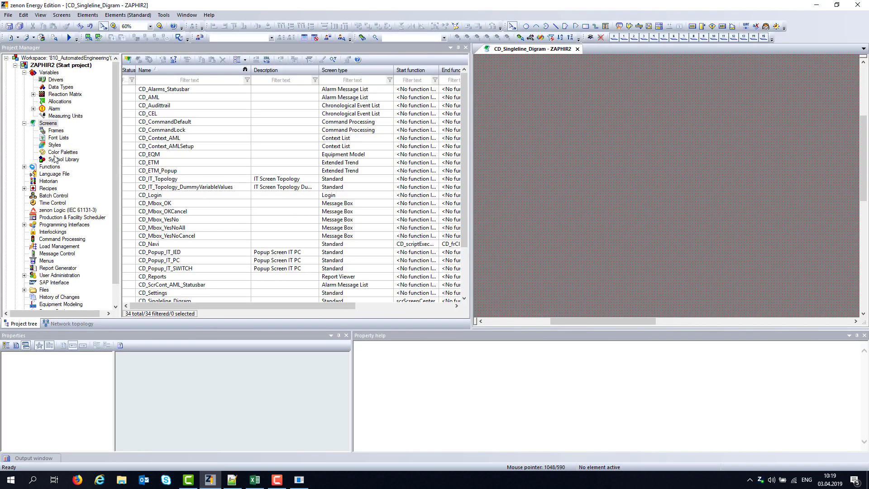
{"action": "left_click", "coordinate": [64, 161]}
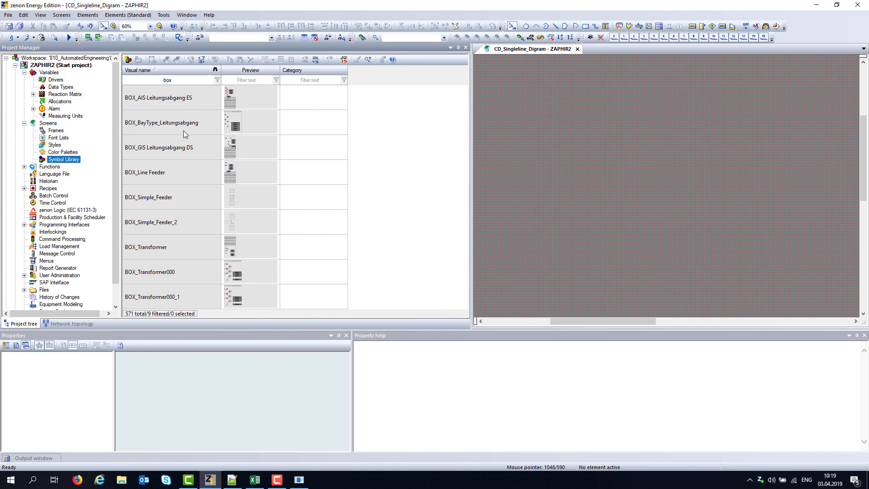
{"action": "double_click", "coordinate": [165, 183]}
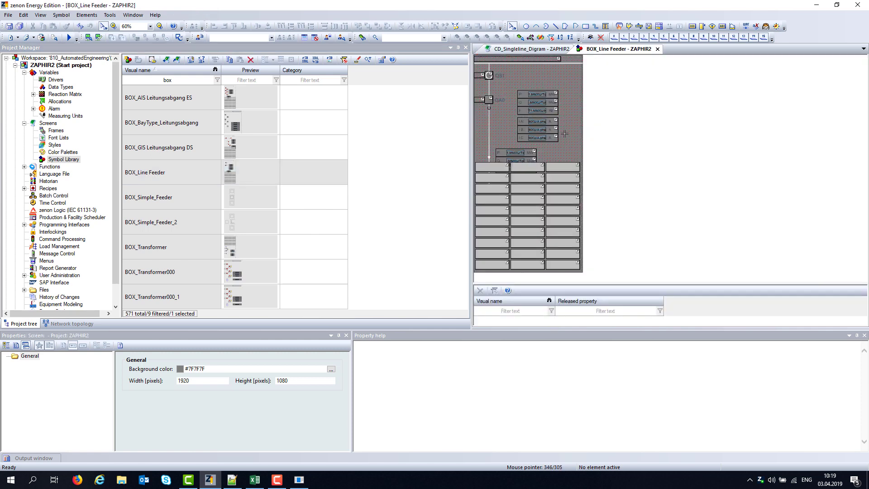
{"action": "scroll", "coordinate": [601, 153], "scroll_direction": "up", "scroll_amount": 2}
{"action": "scroll", "coordinate": [601, 152], "scroll_direction": "down", "scroll_amount": 1}
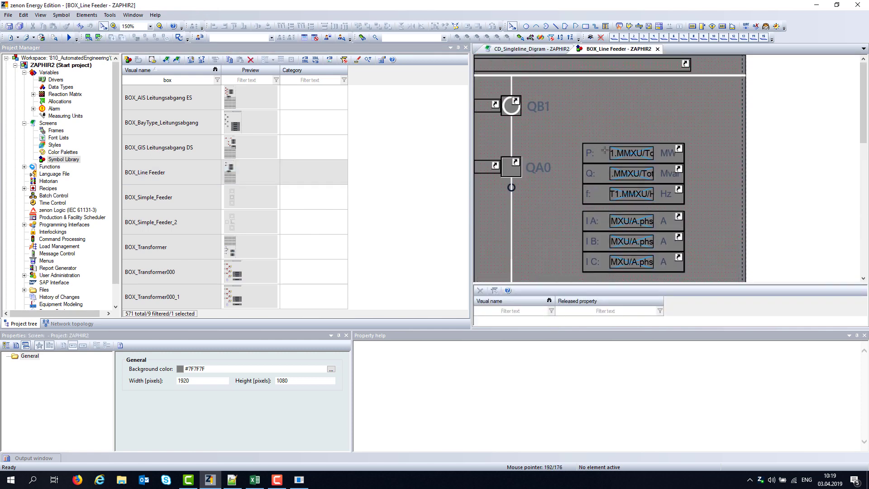
{"action": "scroll", "coordinate": [605, 150], "scroll_direction": "up", "scroll_amount": 1}
{"action": "scroll", "coordinate": [605, 150], "scroll_direction": "down", "scroll_amount": 3}
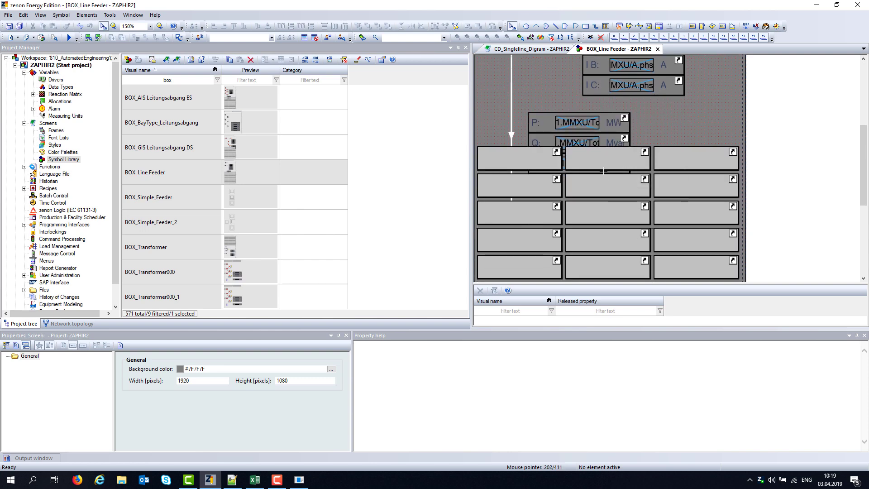
{"action": "scroll", "coordinate": [651, 179], "scroll_direction": "up", "scroll_amount": 1}
{"action": "scroll", "coordinate": [650, 179], "scroll_direction": "up", "scroll_amount": 2}
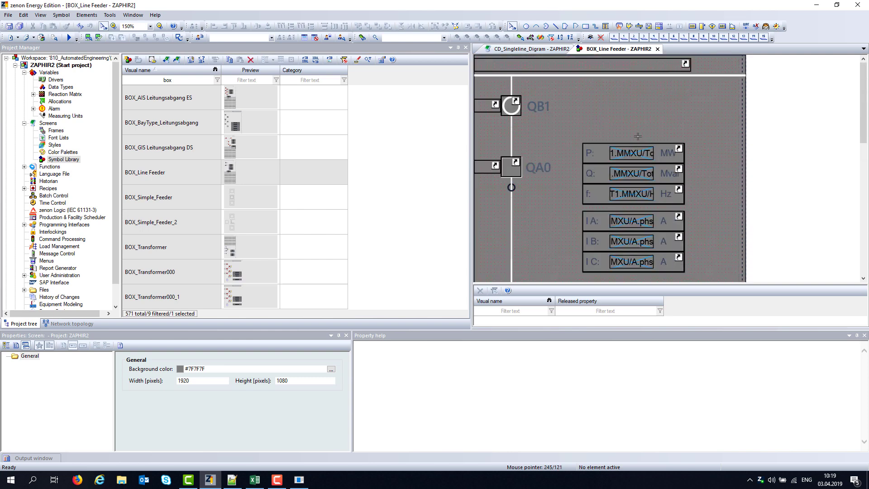
{"action": "left_click", "coordinate": [658, 49]}
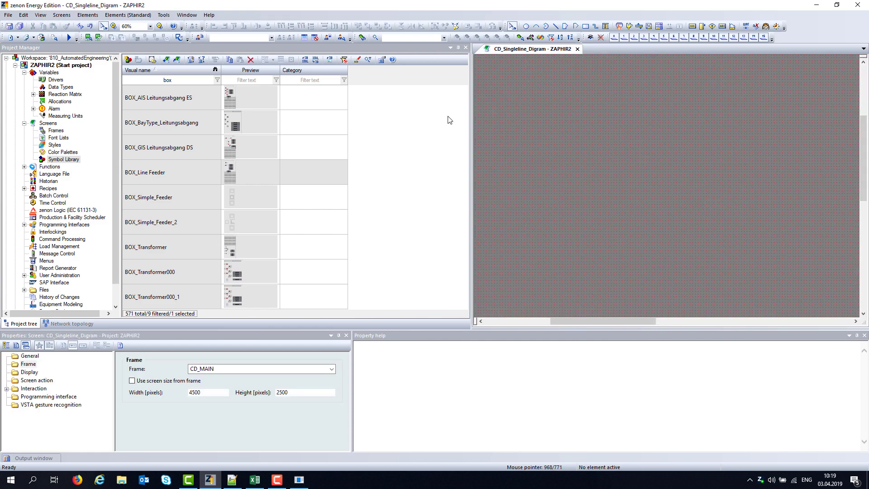
Step: In the Excel variable list, select the variable names in B9:B25
{"action": "key", "text": "alt+Tab"}
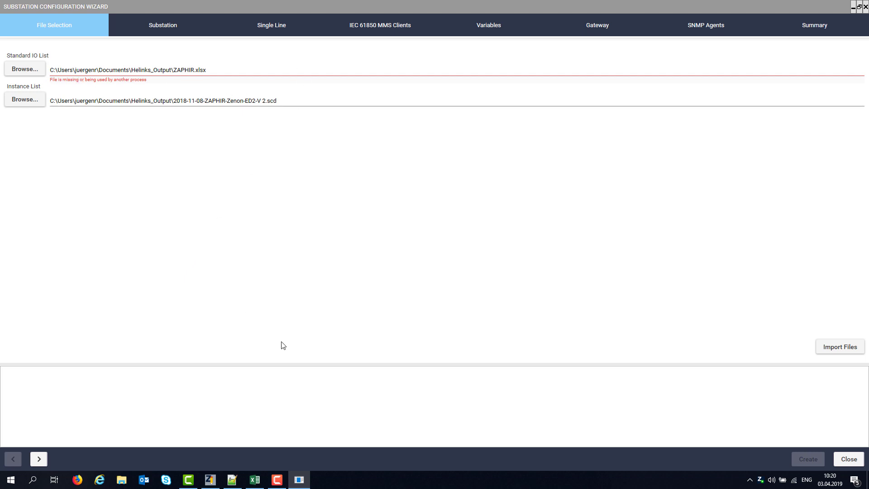
{"action": "left_click", "coordinate": [255, 479]}
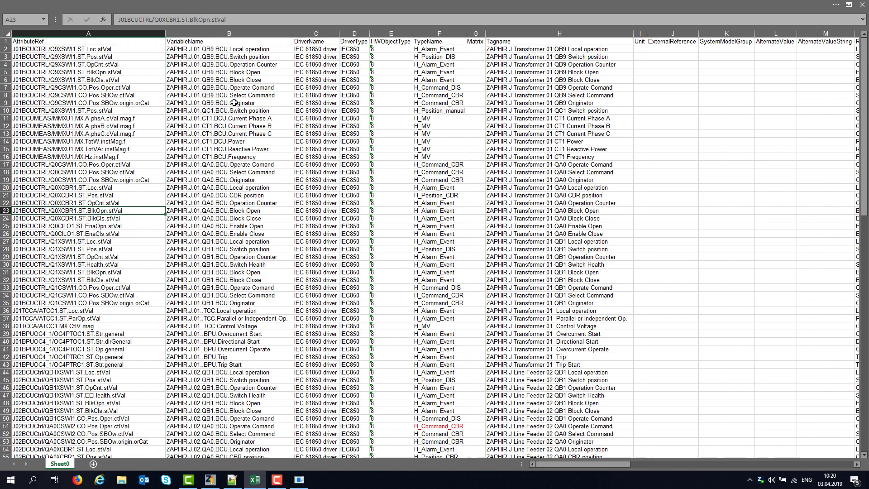
{"action": "left_click_drag", "start_coordinate": [234, 104], "coordinate": [276, 231]}
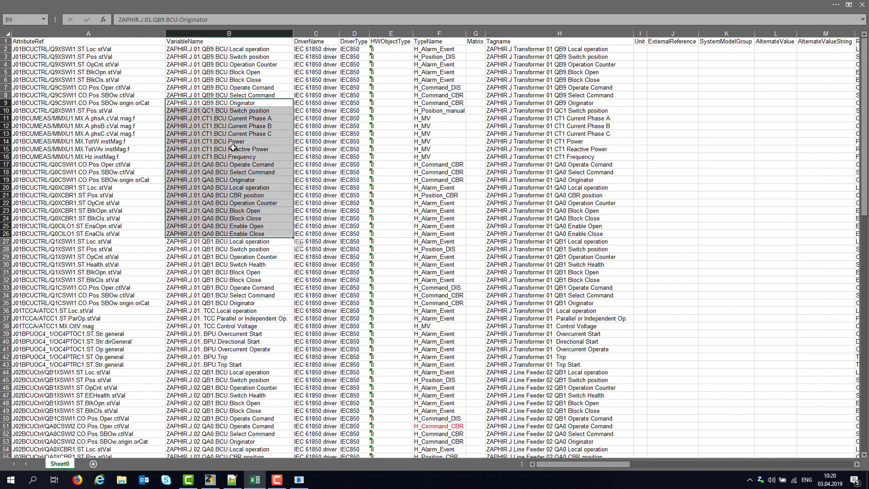
Step: Check row 14's Transformer 01 CT1 Power entry: symbolic address, type name H_MV and variable name
{"action": "left_click", "coordinate": [550, 140]}
{"action": "key", "text": "Right"}
{"action": "key", "text": "Right"}
{"action": "key", "text": "Right"}
{"action": "key", "text": "Right"}
{"action": "key", "text": "Right"}
{"action": "key", "text": "Right"}
{"action": "key", "text": "Right"}
{"action": "key", "text": "Right"}
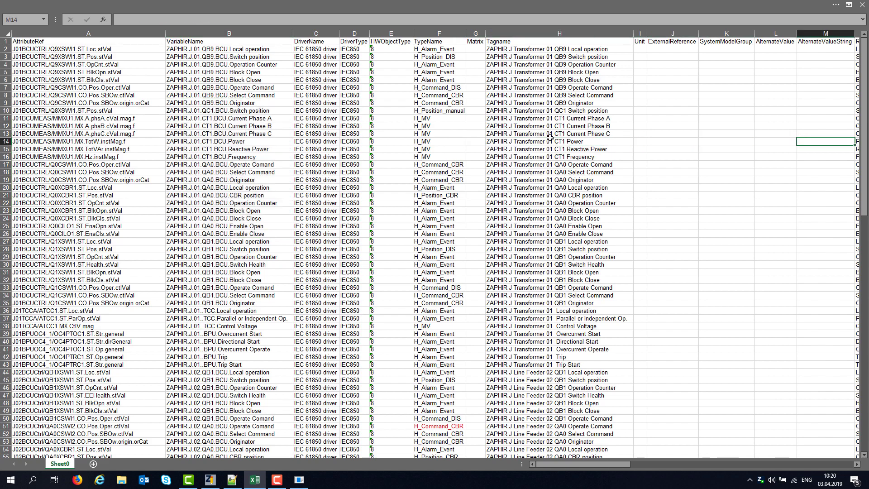
{"action": "key", "text": "Right"}
{"action": "key", "text": "Right"}
{"action": "key", "text": "Right"}
{"action": "key", "text": "Right"}
{"action": "key", "text": "Right"}
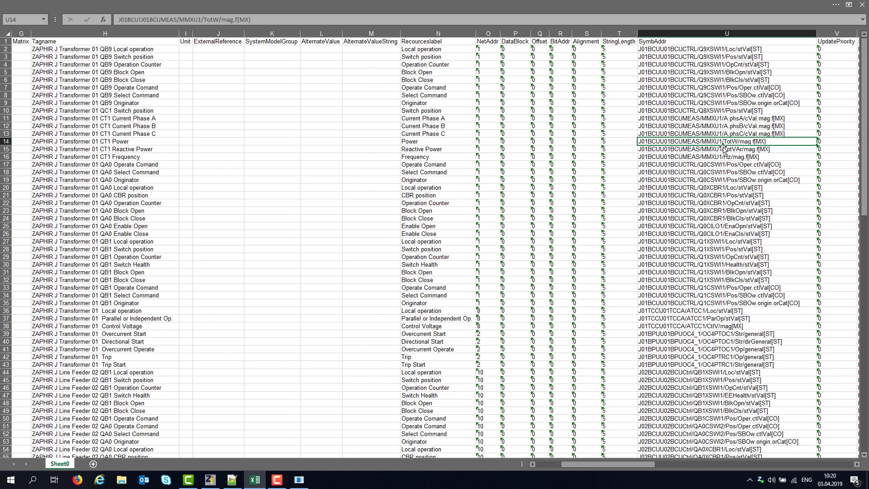
{"action": "key", "text": "Left"}
{"action": "key", "text": "Left"}
{"action": "key", "text": "Left"}
{"action": "key", "text": "Left"}
{"action": "key", "text": "Left"}
{"action": "key", "text": "Left"}
{"action": "key", "text": "Left"}
{"action": "key", "text": "Left"}
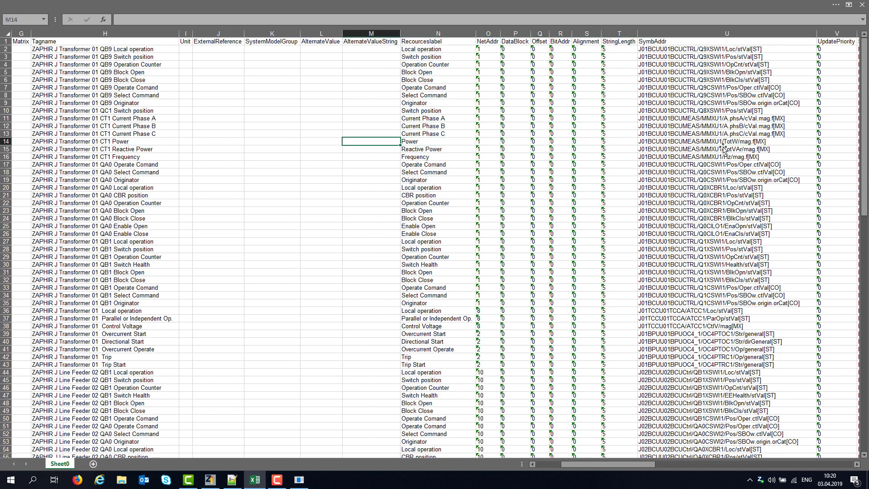
{"action": "key", "text": "Left"}
{"action": "key", "text": "Left"}
{"action": "key", "text": "Right"}
{"action": "key", "text": "Right"}
{"action": "key", "text": "Left"}
{"action": "key", "text": "Left"}
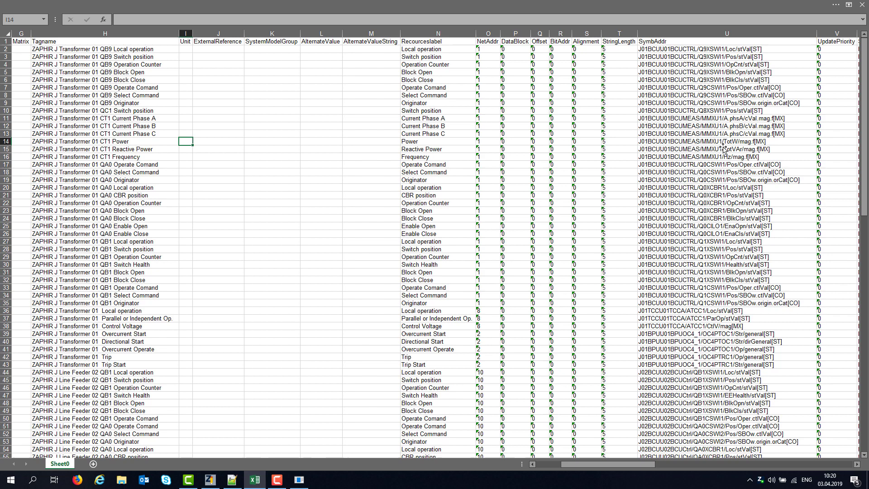
{"action": "key", "text": "Left"}
{"action": "key", "text": "Left"}
{"action": "key", "text": "Left"}
{"action": "key", "text": "Left"}
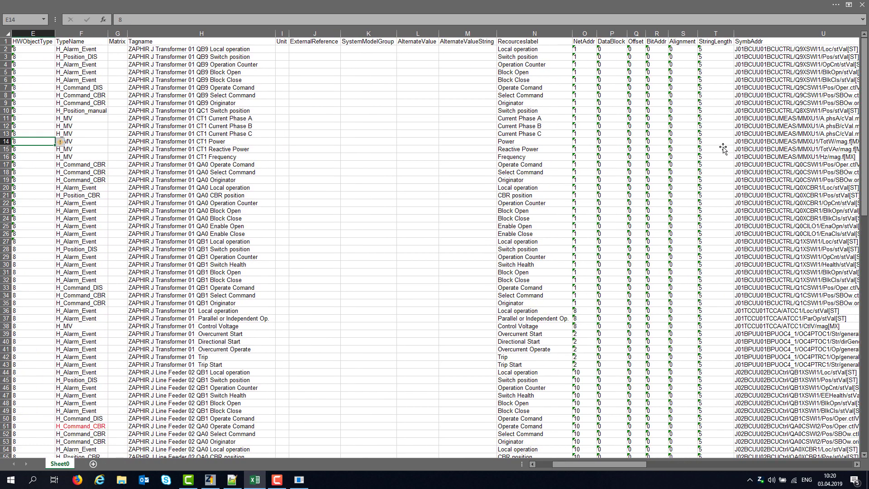
{"action": "key", "text": "Right"}
{"action": "key", "text": "Left"}
{"action": "key", "text": "Left"}
{"action": "key", "text": "Left"}
{"action": "key", "text": "Left"}
{"action": "key", "text": "Left"}
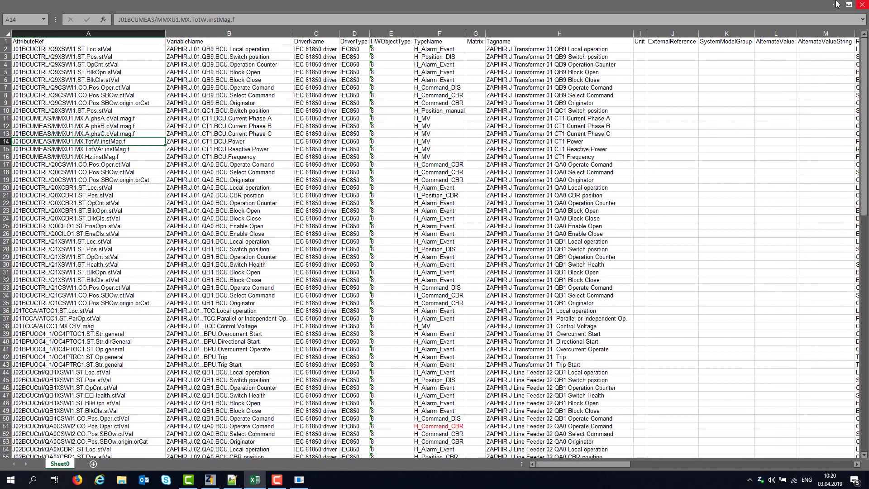
Step: Minimize Excel and switch to the SCD file in Notepad++, folding and unfolding the Substation section
{"action": "left_click", "coordinate": [839, 4]}
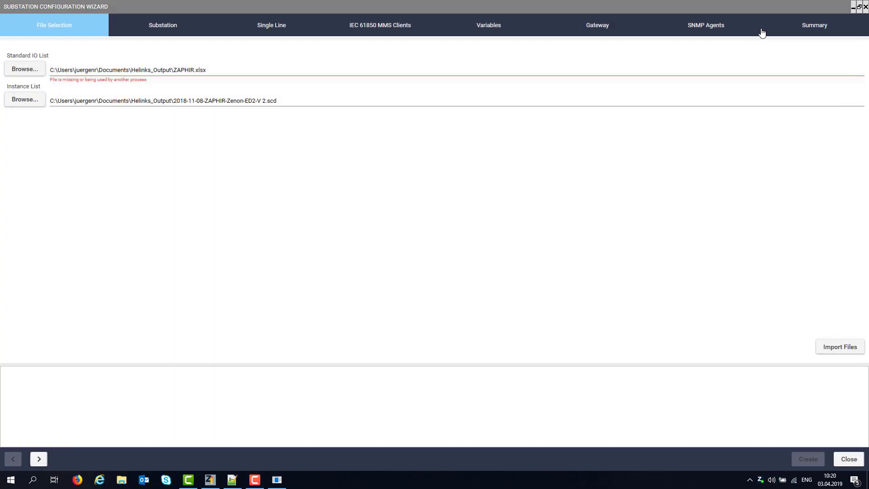
{"action": "key", "text": "alt+Tab"}
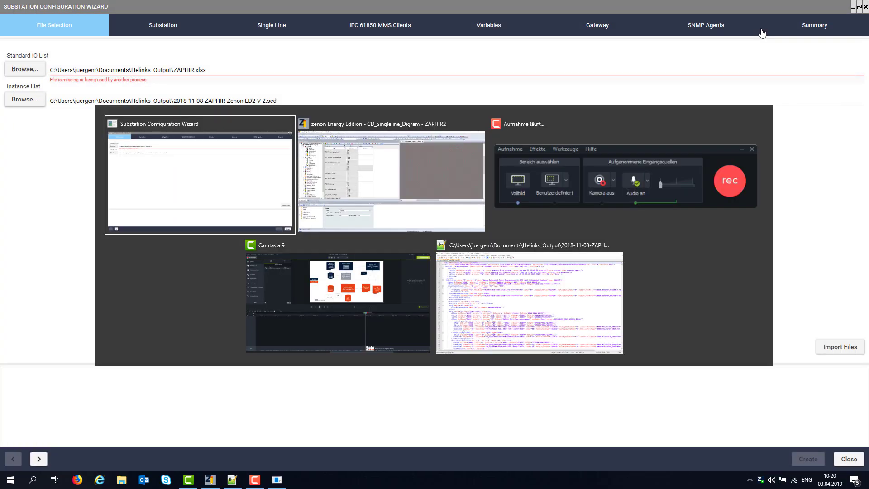
{"action": "key", "text": "Tab"}
{"action": "key", "text": "Tab"}
{"action": "key", "text": "Tab"}
{"action": "key", "text": "Tab"}
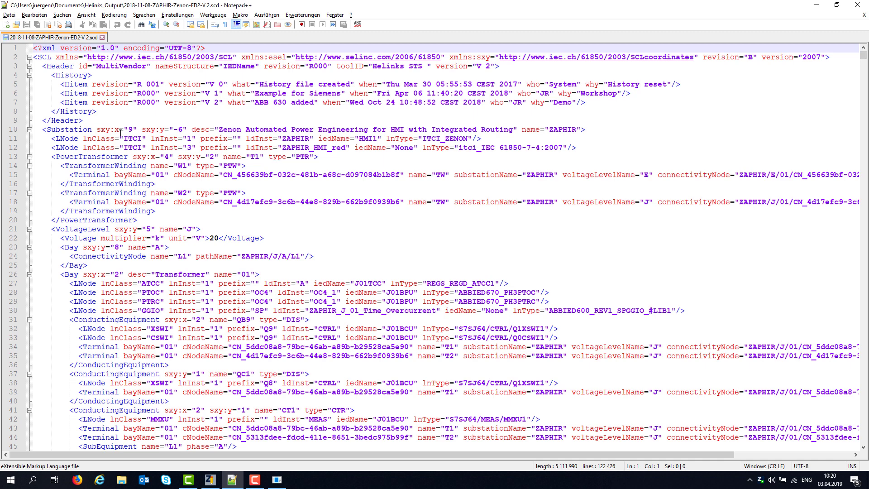
{"action": "left_click", "coordinate": [30, 130]}
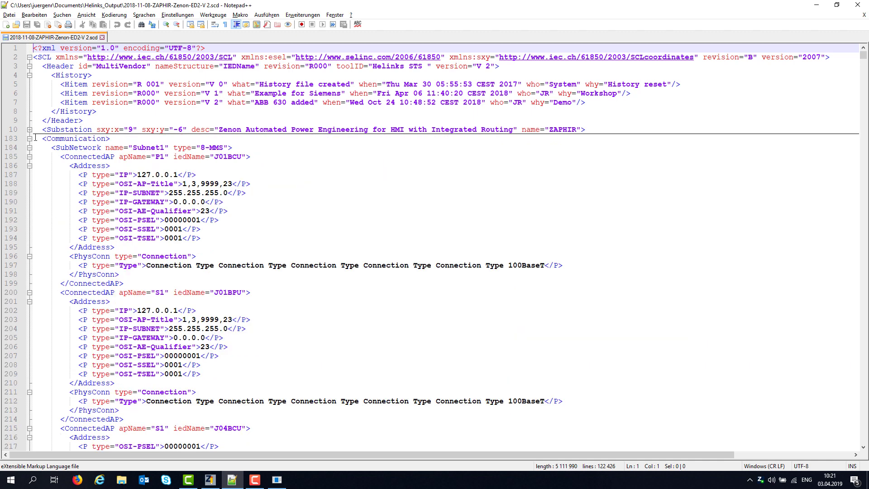
{"action": "left_click", "coordinate": [28, 130]}
{"action": "scroll", "coordinate": [86, 168], "scroll_direction": "down", "scroll_amount": 3}
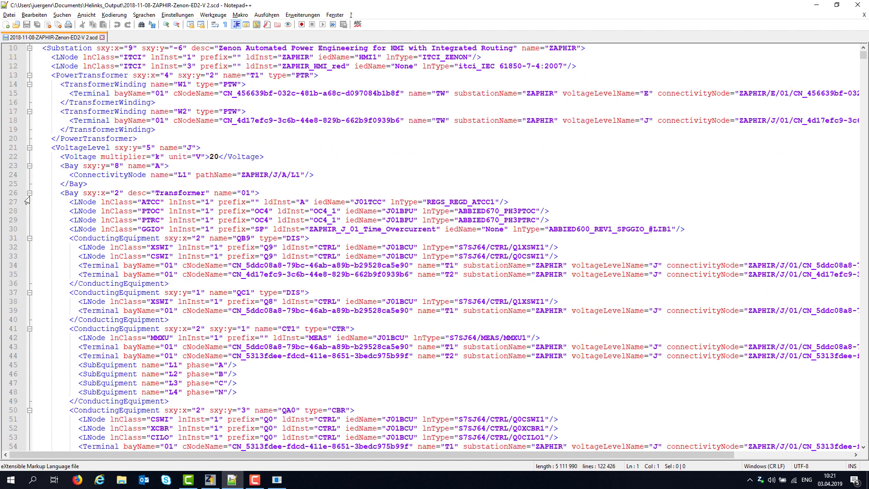
Step: Collapse the bay 01 to 04 blocks to compare their X/Y values, then close Notepad++
{"action": "left_click", "coordinate": [30, 193]}
{"action": "left_click", "coordinate": [29, 202]}
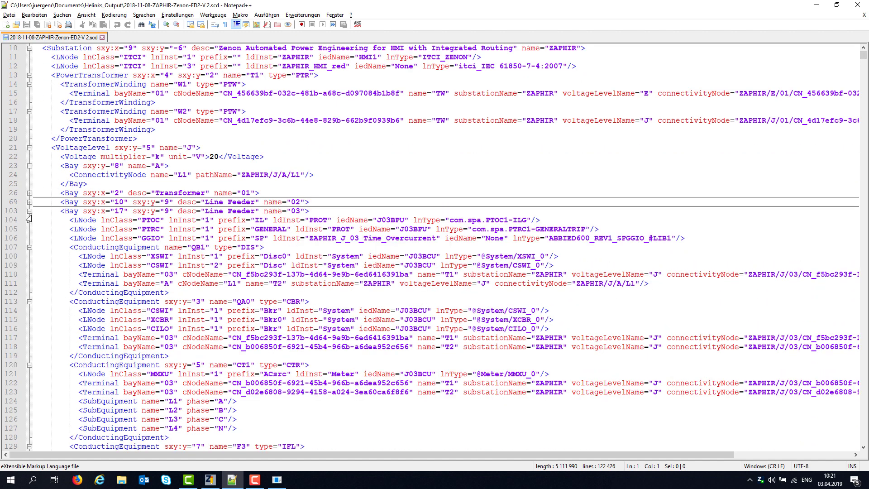
{"action": "left_click", "coordinate": [29, 211]}
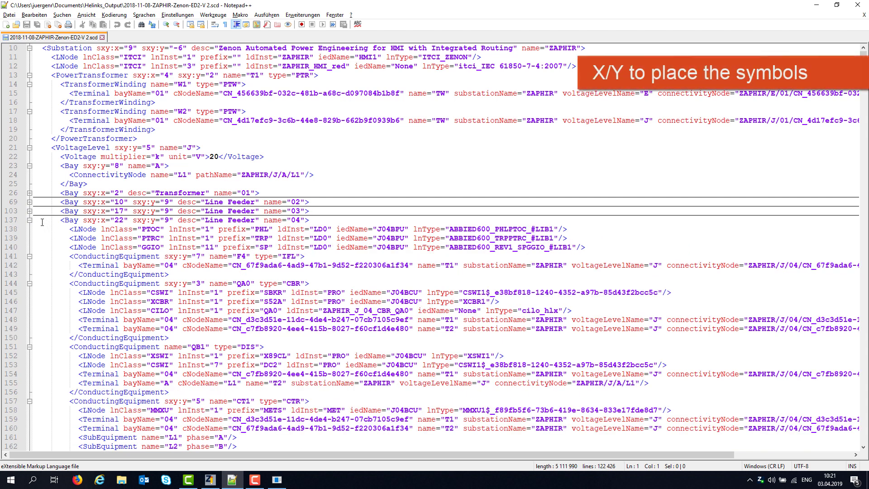
{"action": "left_click", "coordinate": [29, 221]}
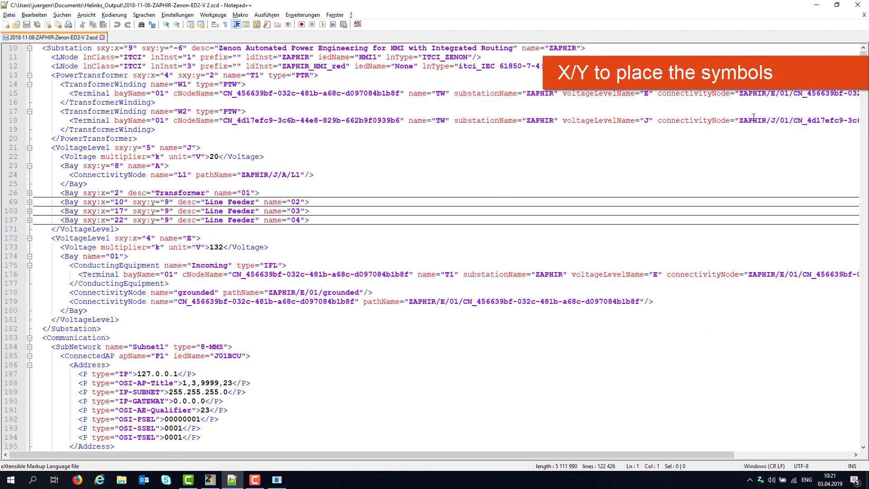
{"action": "left_click", "coordinate": [858, 5]}
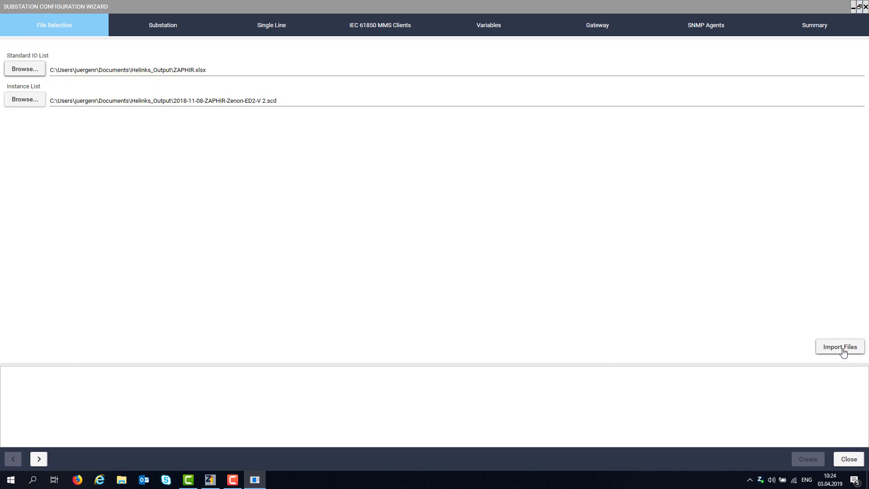
Step: Import the IO list and SCD files and expand ZAPHIR's voltage level J
{"action": "left_click", "coordinate": [843, 352]}
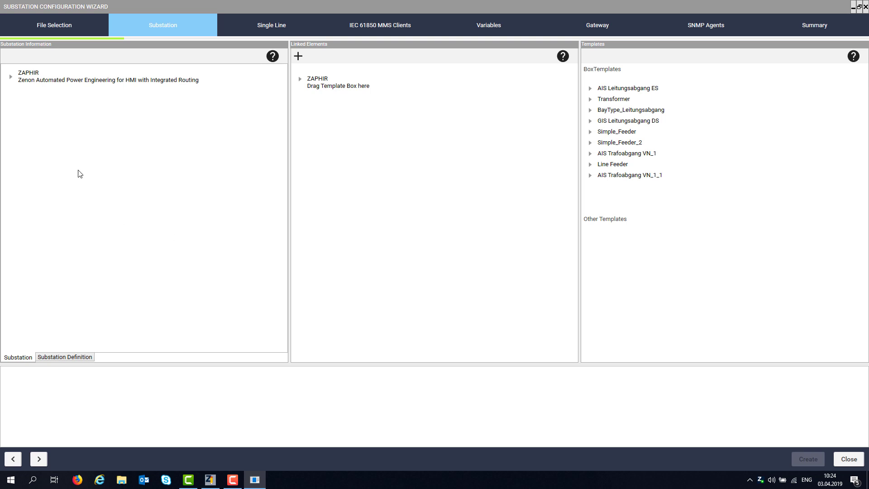
{"action": "left_click", "coordinate": [13, 80]}
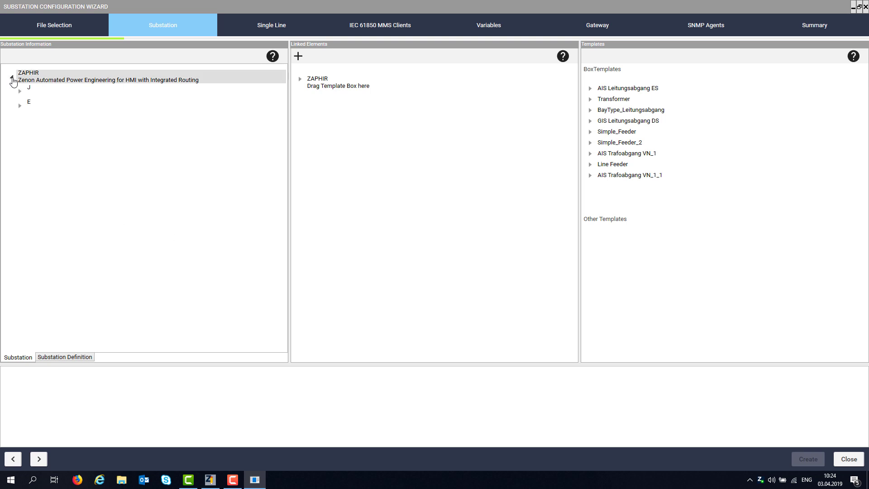
{"action": "left_click", "coordinate": [20, 91]}
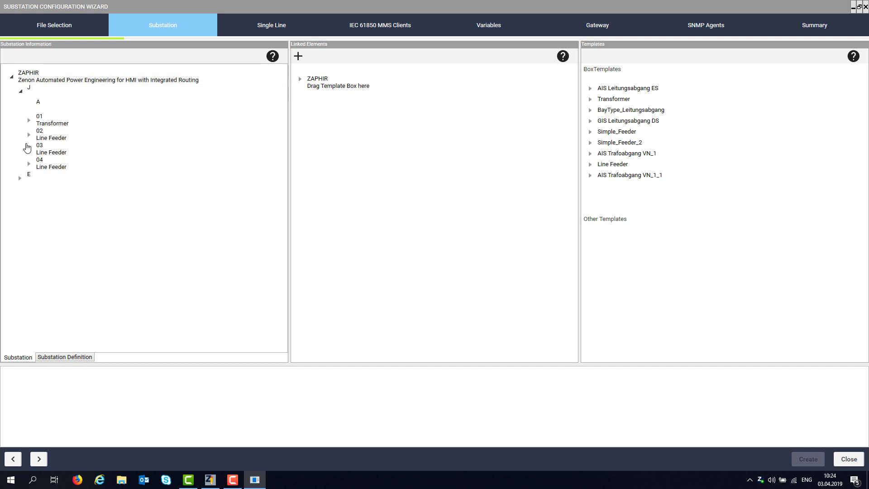
{"action": "left_click", "coordinate": [21, 181]}
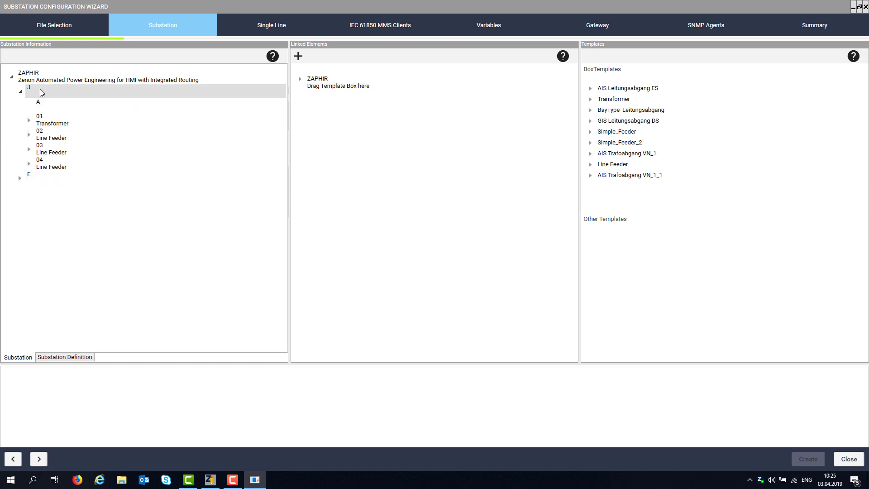
Step: Expand bays 01 Transformer and 02 Line Feeder and expand the Transformer box template
{"action": "left_click", "coordinate": [28, 121]}
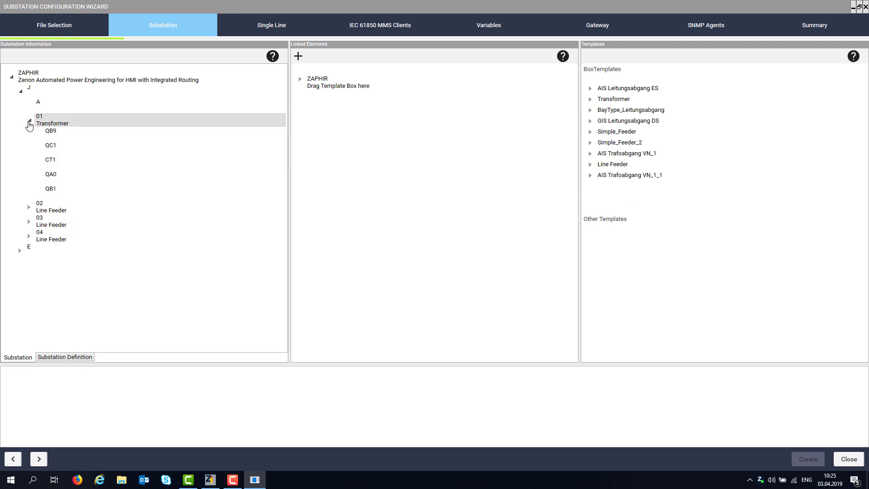
{"action": "left_click", "coordinate": [29, 209]}
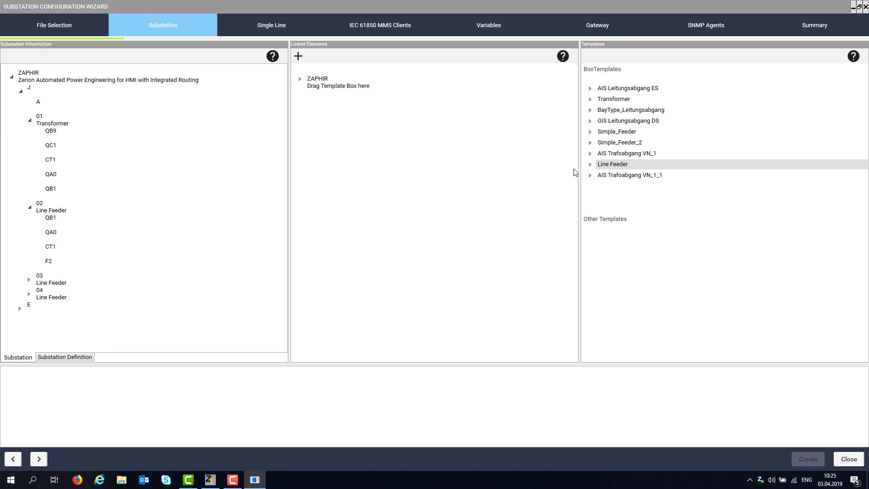
{"action": "left_click", "coordinate": [593, 168]}
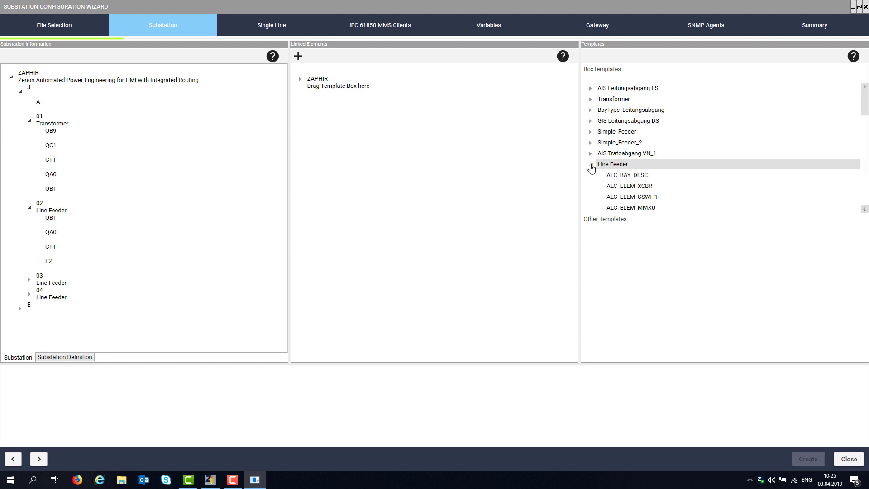
{"action": "left_click", "coordinate": [593, 102]}
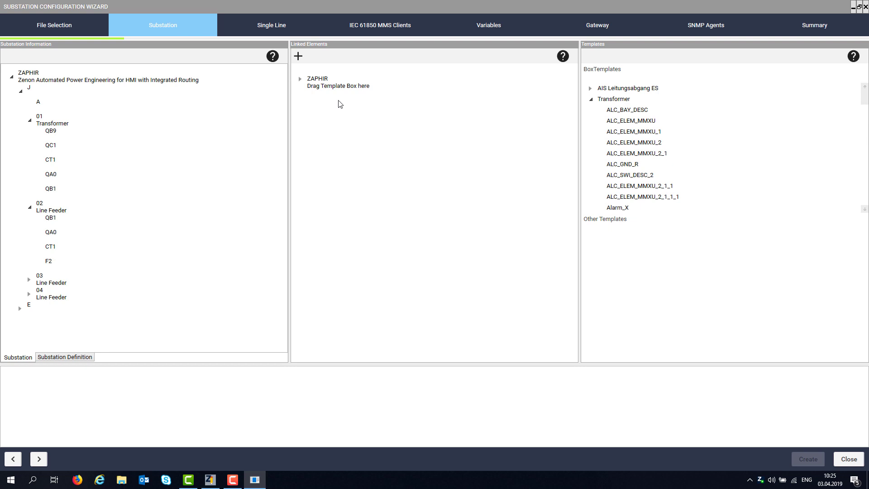
Step: Show the linked Transformer 01 box's properties, enlarged to display all ten linking rules
{"action": "left_click", "coordinate": [301, 81]}
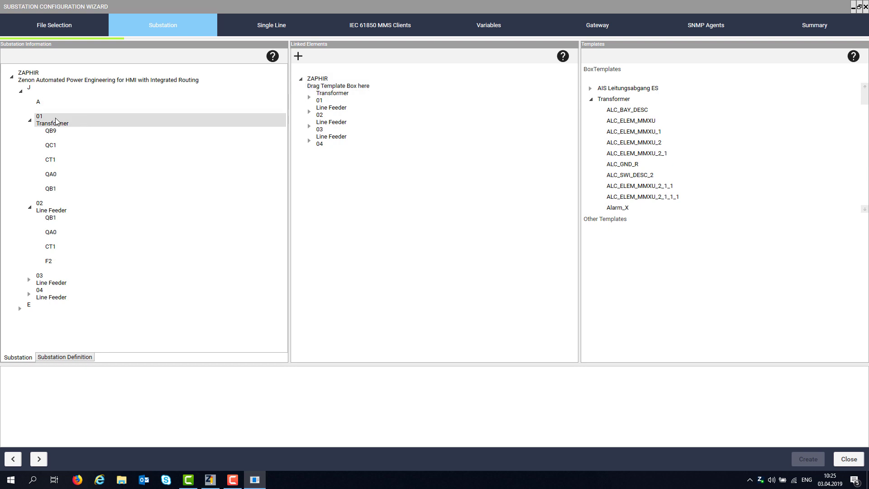
{"action": "left_click", "coordinate": [310, 98]}
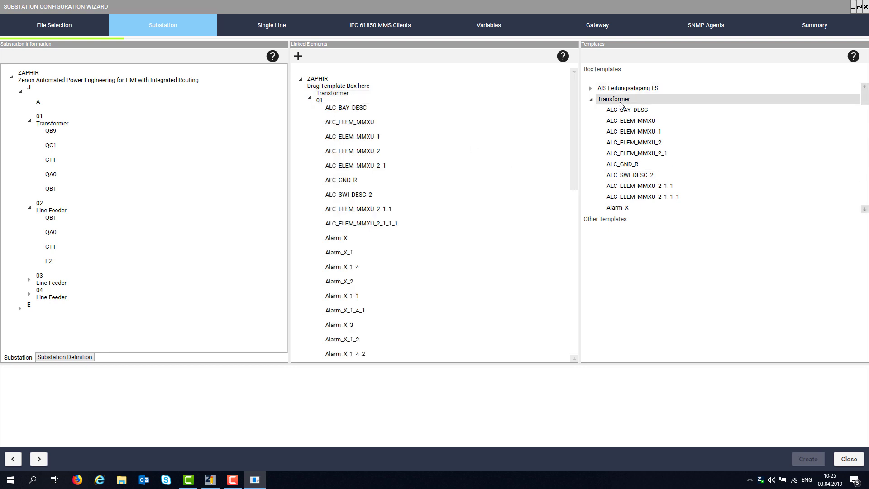
{"action": "left_click", "coordinate": [331, 97]}
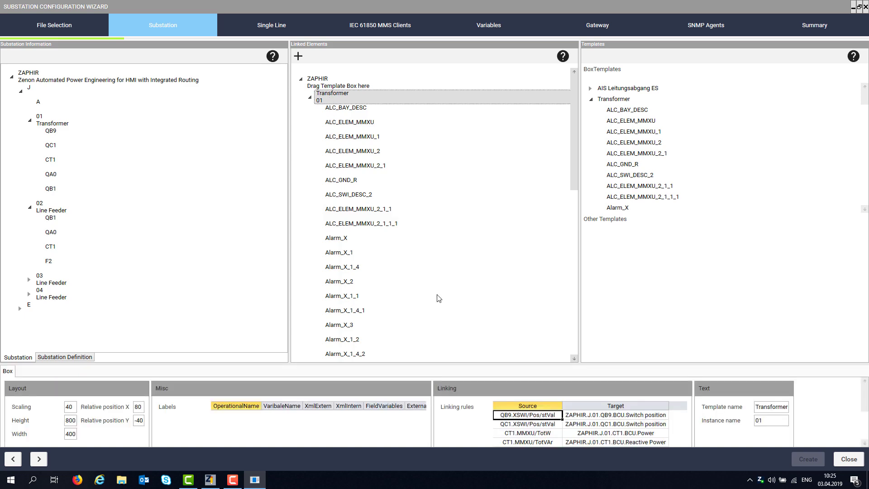
{"action": "left_click_drag", "start_coordinate": [461, 357], "coordinate": [460, 257]}
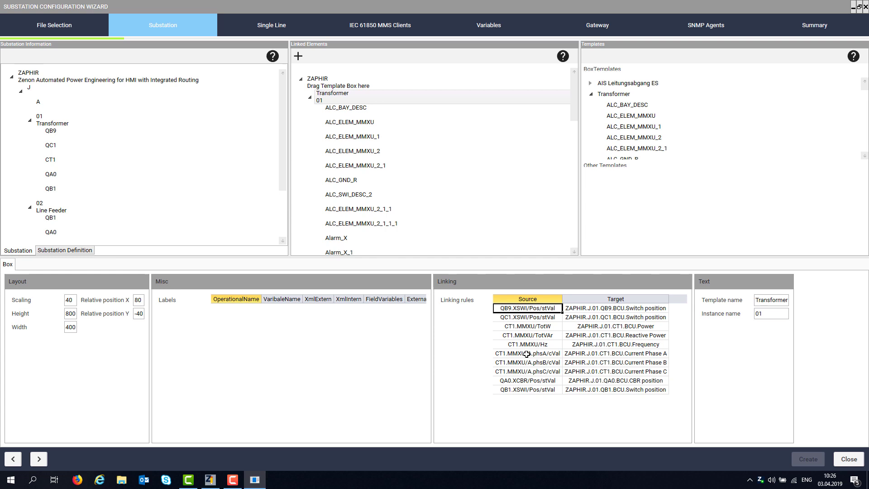
Step: Show bay 01 Transformer's properties (X 2, Y 0, text 01, J01 logical nodes) with Transformer 01 collapsed
{"action": "left_click", "coordinate": [526, 354]}
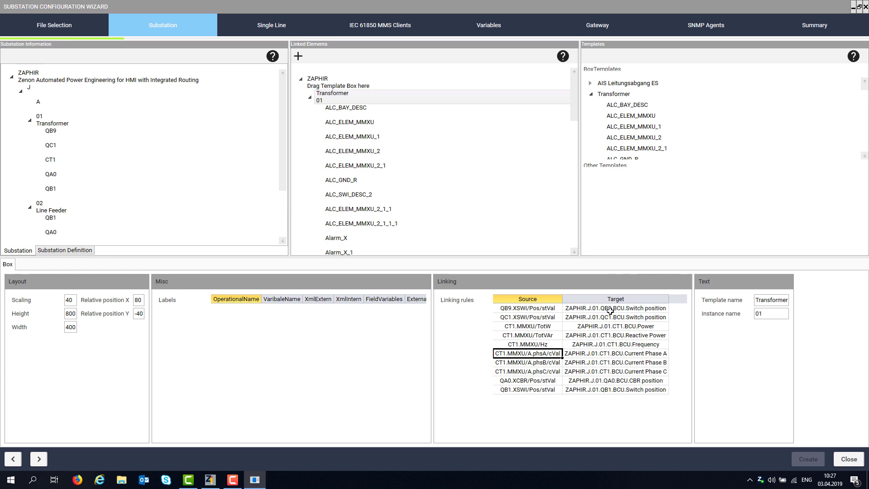
{"action": "left_click", "coordinate": [310, 97]}
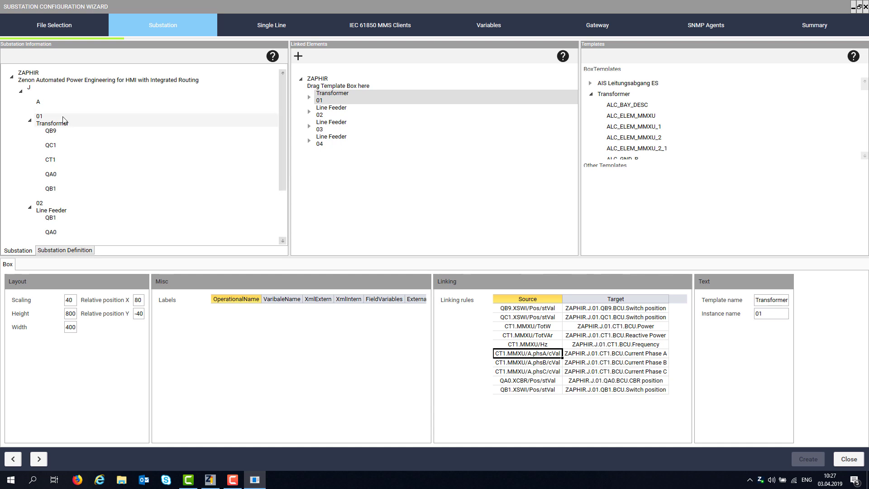
{"action": "left_click", "coordinate": [51, 124]}
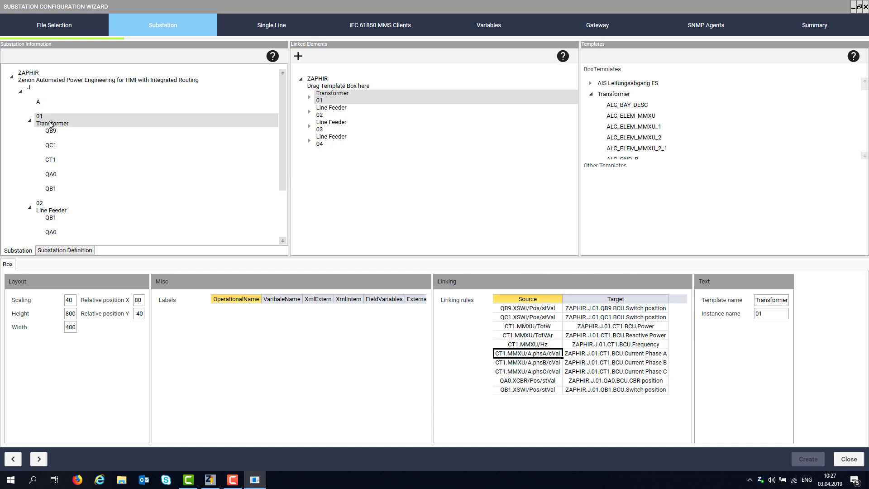
{"action": "left_click", "coordinate": [50, 126]}
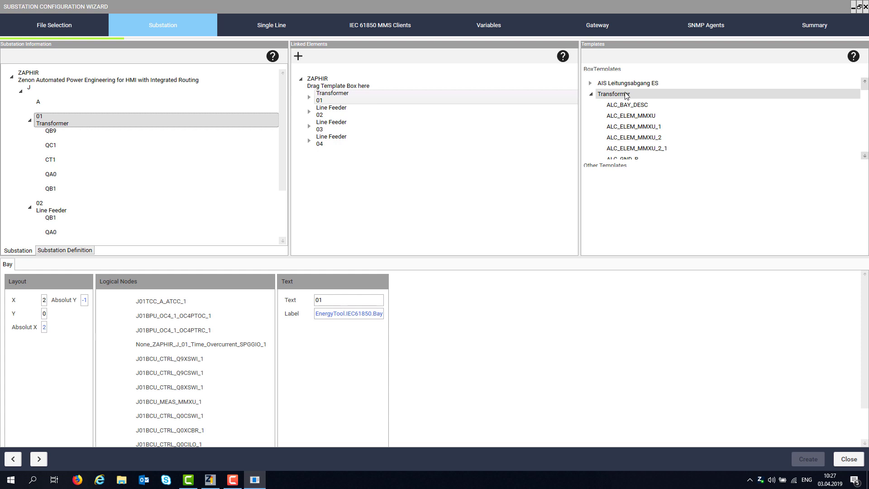
{"action": "left_click", "coordinate": [590, 94]}
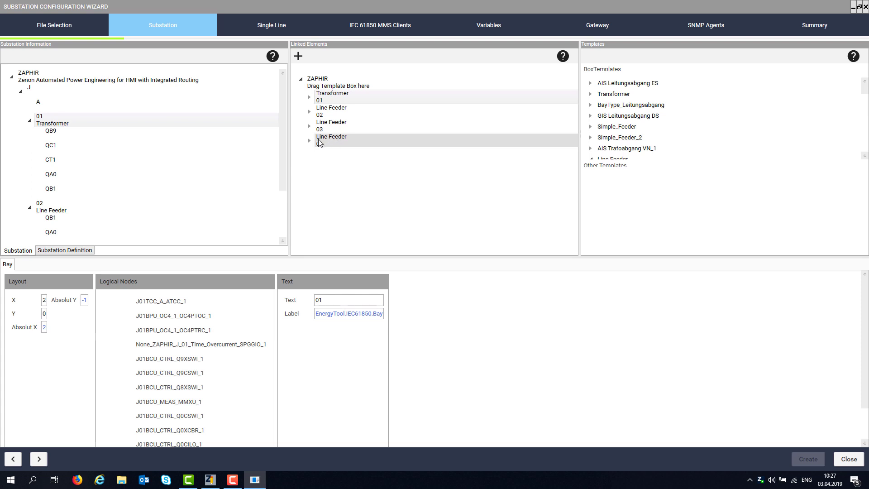
Step: Delete the Line Feeder 04 box from the linked elements under ZAPHIR
{"action": "right_click", "coordinate": [320, 144]}
{"action": "left_click", "coordinate": [320, 155]}
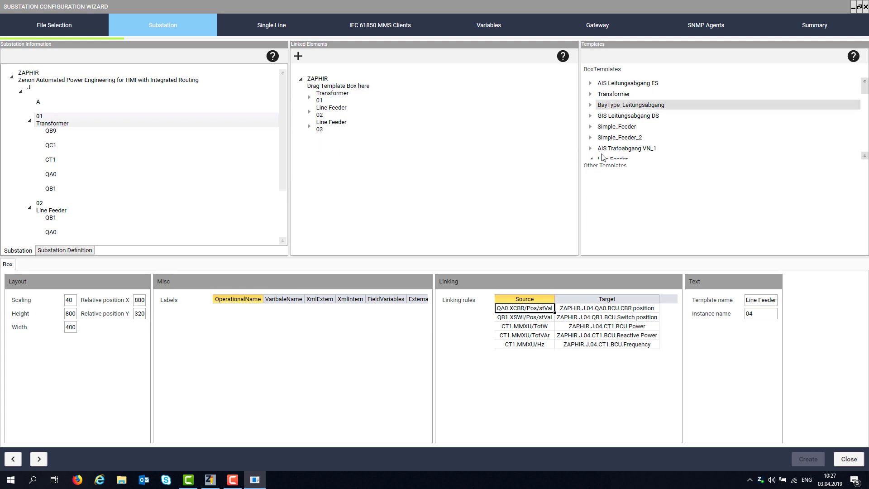
{"action": "scroll", "coordinate": [600, 109], "scroll_direction": "down", "scroll_amount": 2}
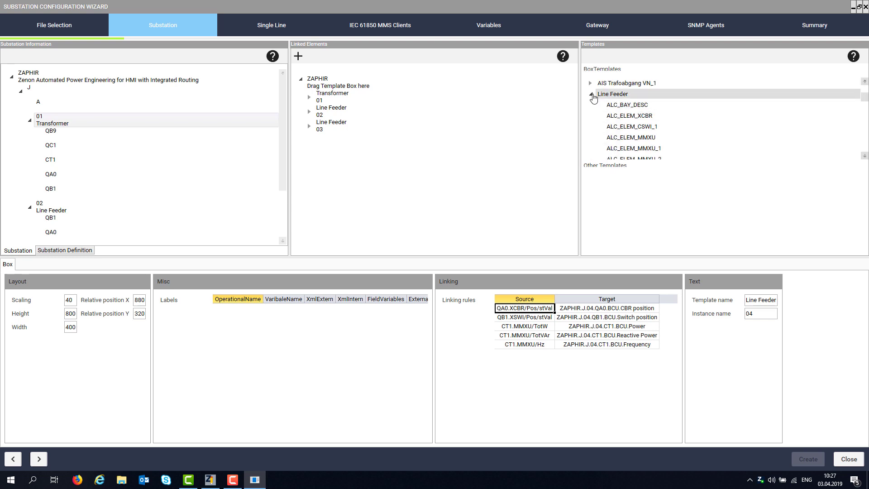
{"action": "left_click", "coordinate": [591, 95]}
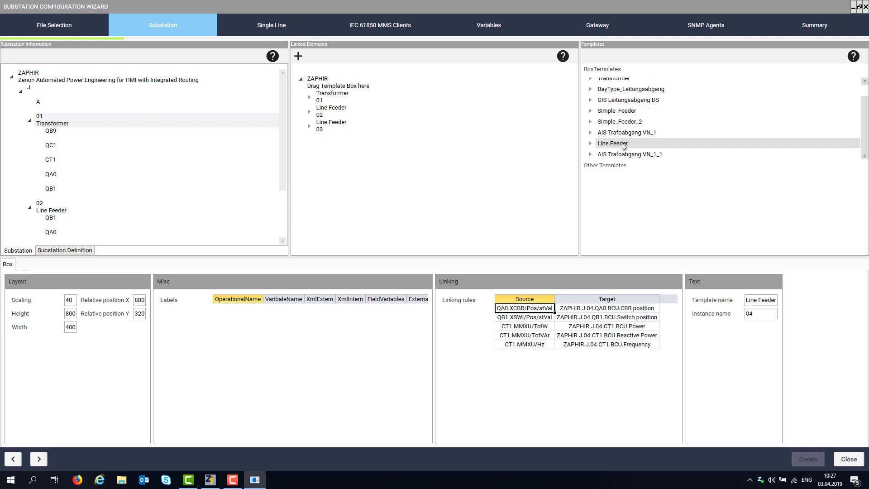
{"action": "left_click_drag", "start_coordinate": [623, 144], "coordinate": [334, 85]}
{"action": "left_click", "coordinate": [334, 87]}
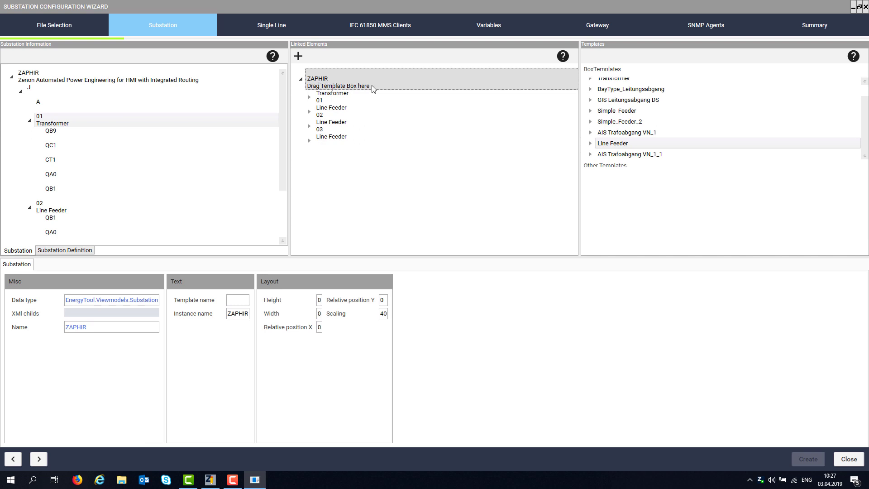
Step: Link bay 04 Line Feeder back into ZAPHIR and expand the new Line Feeder 04 box
{"action": "left_click", "coordinate": [29, 120]}
{"action": "left_click", "coordinate": [30, 135]}
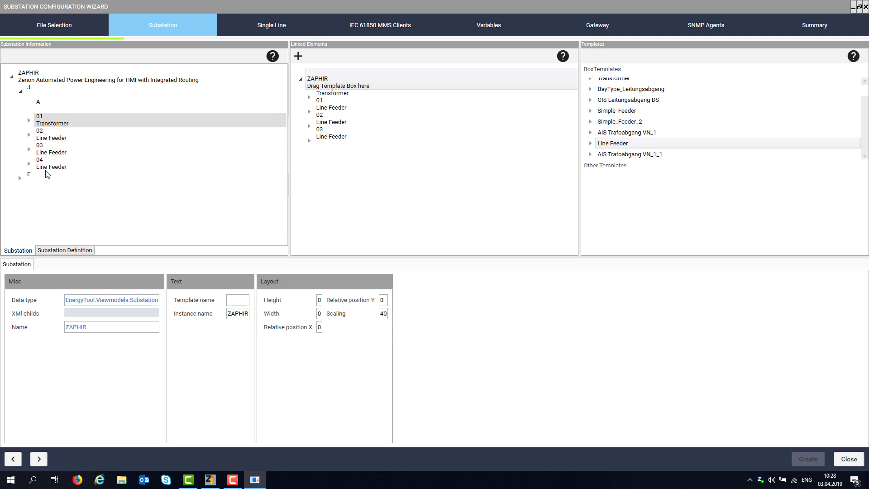
{"action": "left_click_drag", "start_coordinate": [40, 164], "coordinate": [334, 145]}
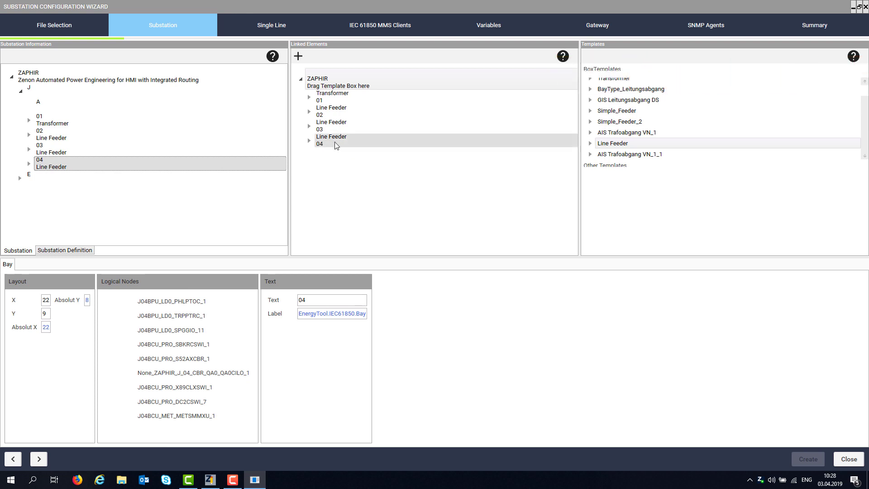
{"action": "left_click", "coordinate": [312, 145]}
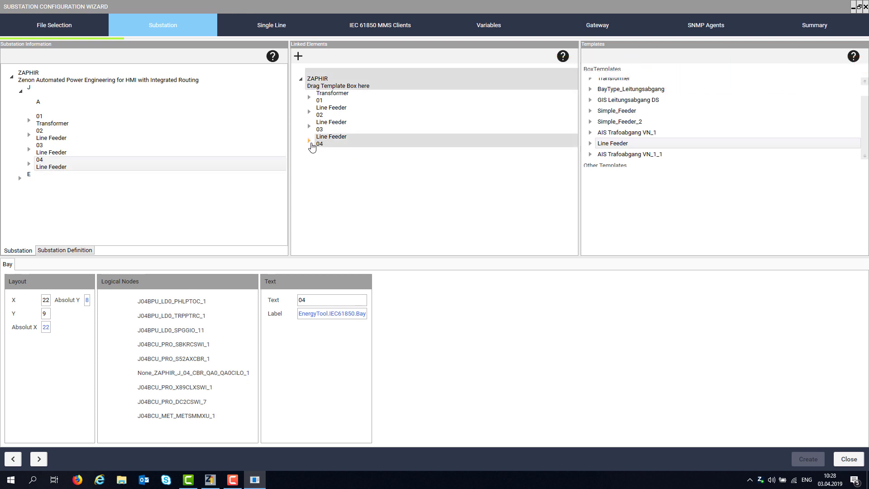
{"action": "left_click", "coordinate": [310, 142]}
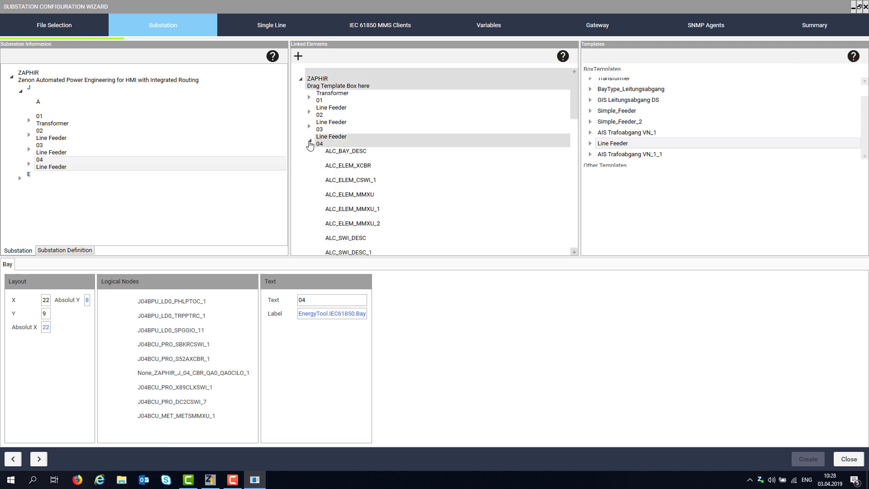
Step: Show Line Feeder 03's box settings: position X 680, Y 320 and seven ZAPHIR.J.03 linking rules
{"action": "left_click", "coordinate": [346, 143]}
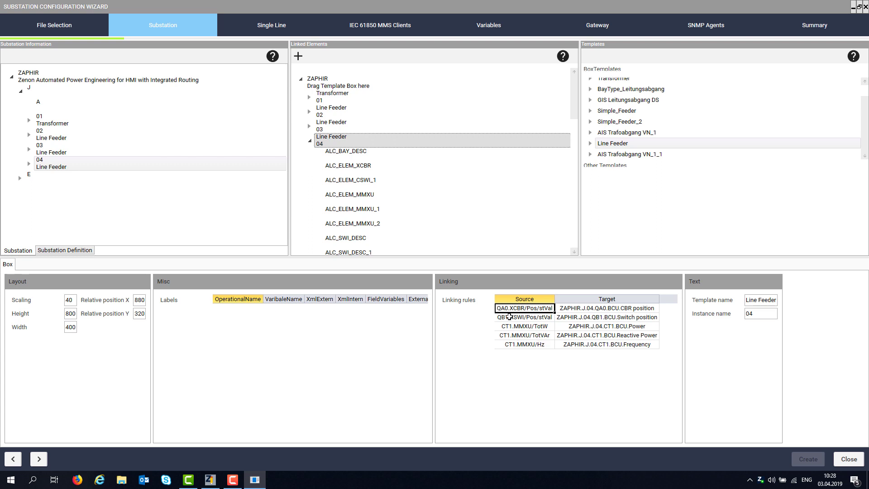
{"action": "left_click", "coordinate": [332, 125]}
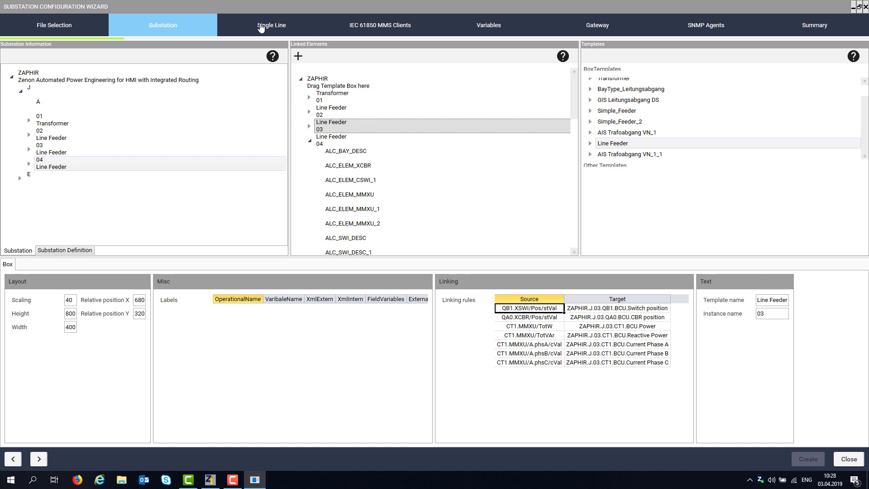
Step: On the Single Line step, enlarge the screens list and preview CD_Singleline_Digram (4500×2500) with its four bays
{"action": "left_click", "coordinate": [281, 27]}
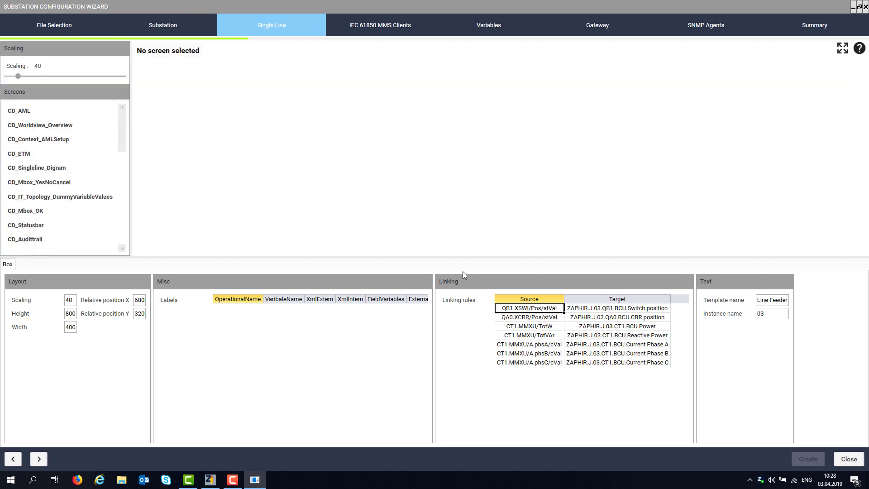
{"action": "left_click_drag", "start_coordinate": [463, 257], "coordinate": [460, 351]}
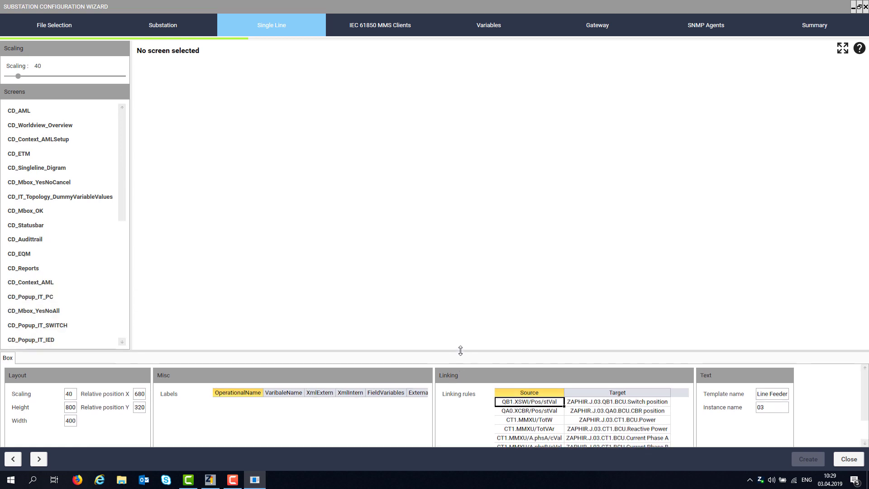
{"action": "scroll", "coordinate": [71, 197], "scroll_direction": "down", "scroll_amount": 3}
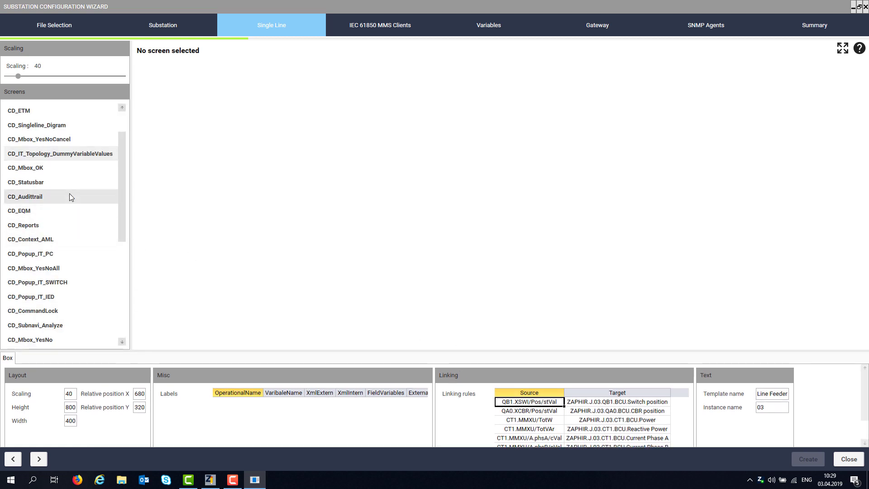
{"action": "scroll", "coordinate": [71, 198], "scroll_direction": "up", "scroll_amount": 3}
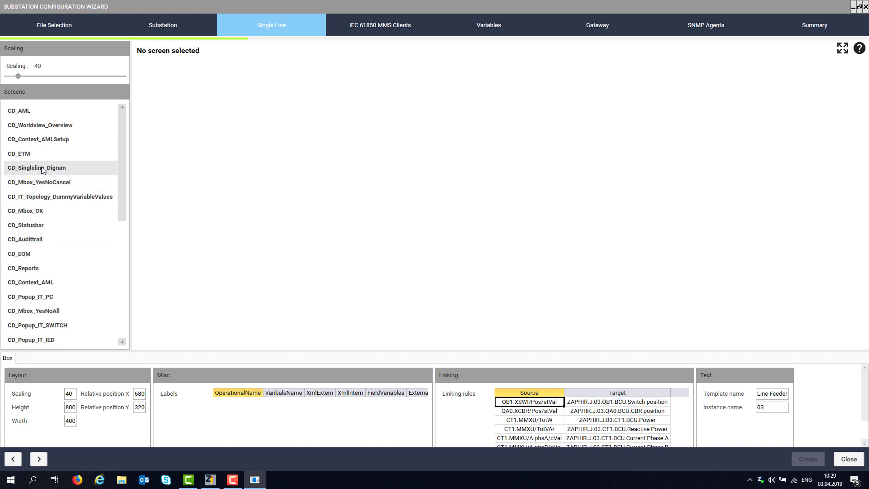
{"action": "left_click", "coordinate": [42, 169]}
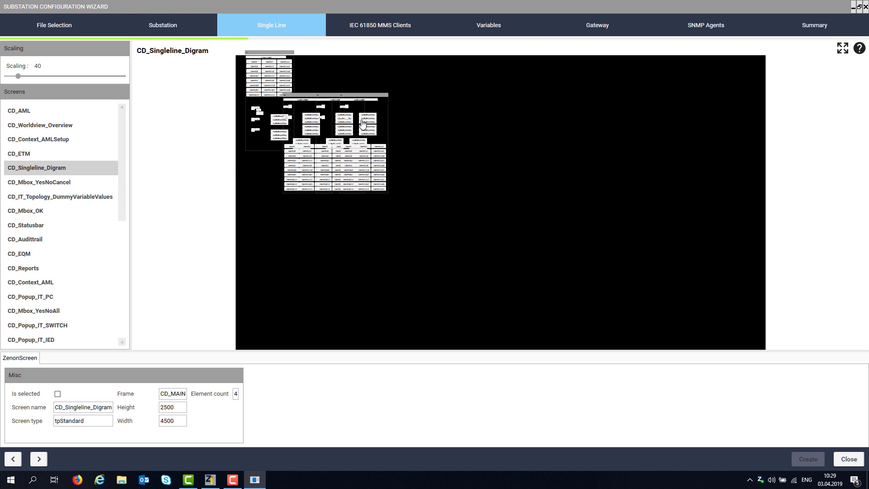
Step: Drag the three line feeder bays into a lower row and place the transformer bay above them
{"action": "left_click_drag", "start_coordinate": [362, 123], "coordinate": [603, 239]}
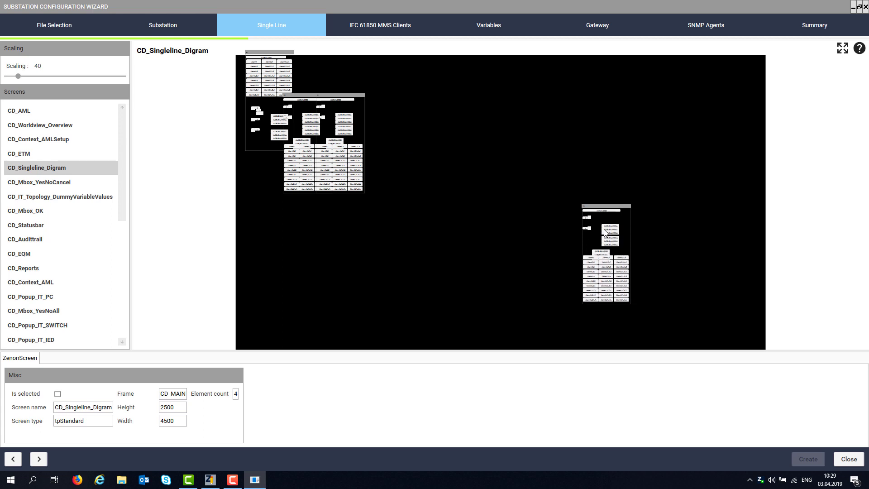
{"action": "left_click_drag", "start_coordinate": [363, 159], "coordinate": [549, 254]}
{"action": "left_click_drag", "start_coordinate": [610, 247], "coordinate": [595, 242]}
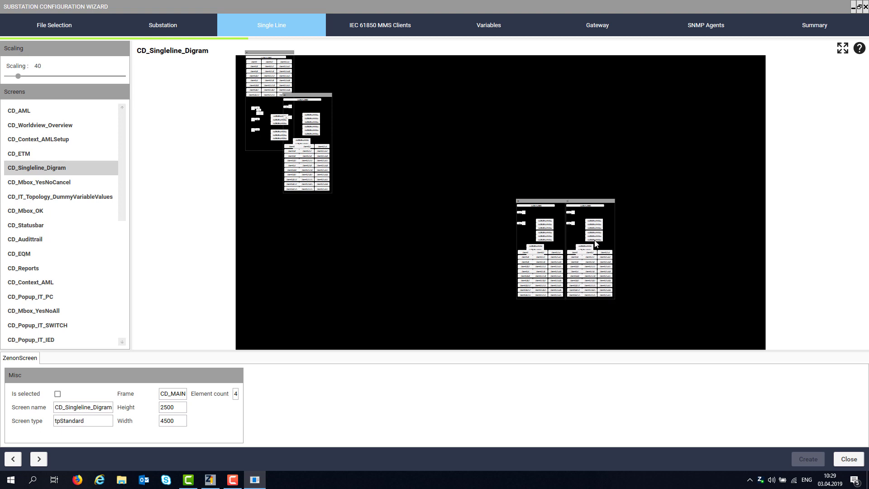
{"action": "left_click_drag", "start_coordinate": [304, 148], "coordinate": [489, 260]}
{"action": "left_click_drag", "start_coordinate": [283, 97], "coordinate": [459, 148]}
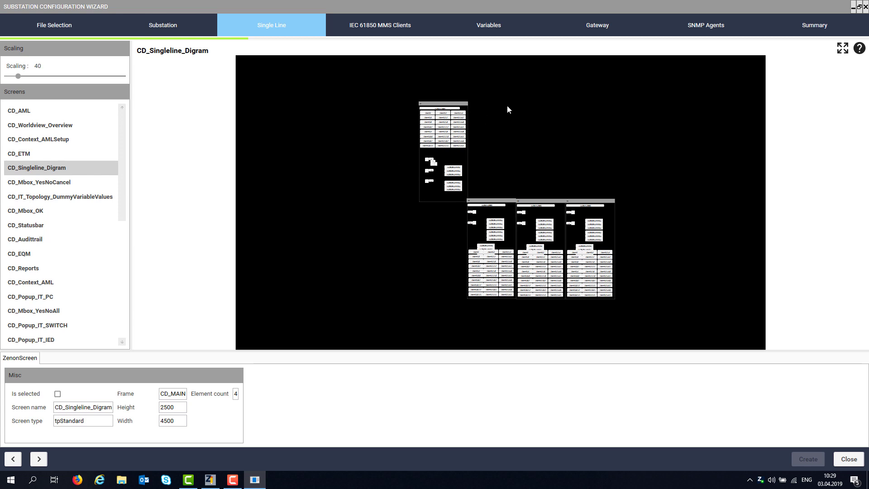
Step: On the IEC 61850 MMS Clients step, expand IEC 61850 driver, J01BCU, $SCADA_SERVER1 and $SCADA_SERVER2
{"action": "left_click", "coordinate": [382, 27]}
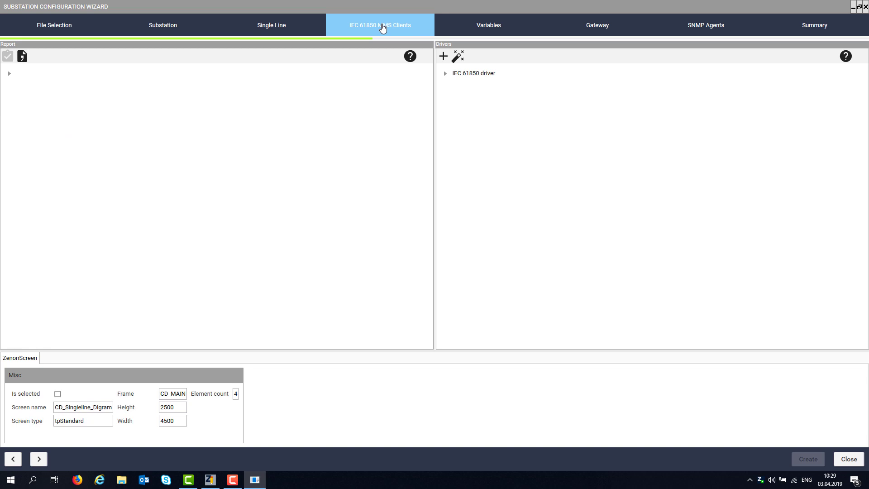
{"action": "left_click", "coordinate": [445, 74]}
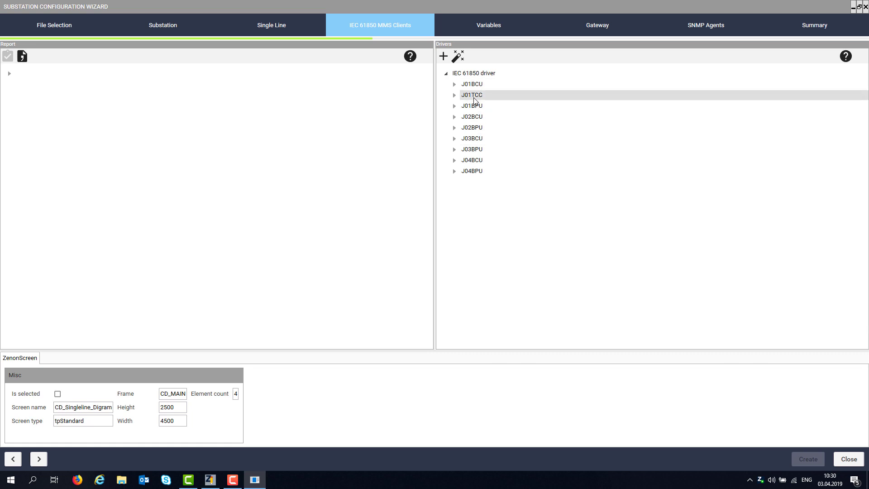
{"action": "left_click", "coordinate": [455, 85]}
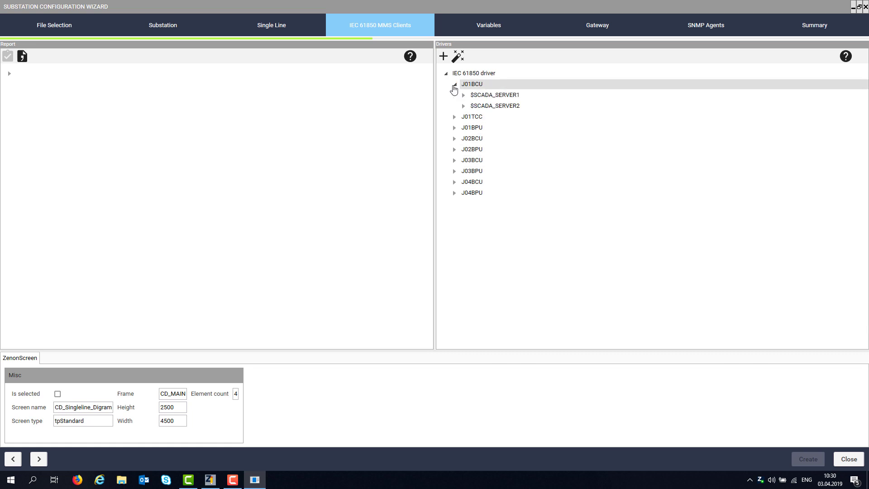
{"action": "left_click", "coordinate": [464, 95]}
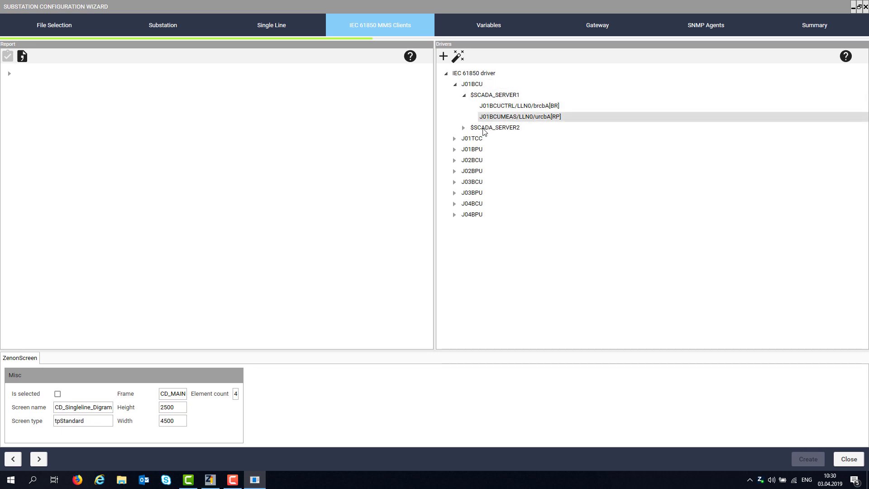
{"action": "left_click", "coordinate": [464, 128]}
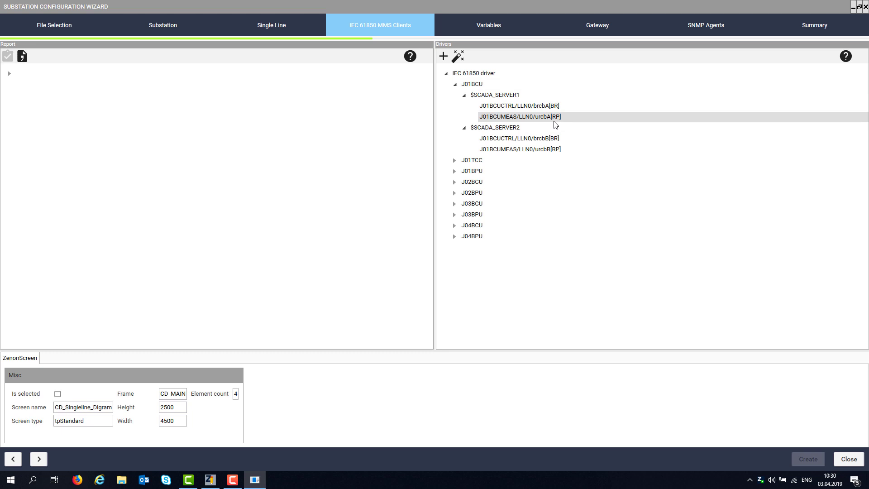
Step: Review the ZAPHIR Transformer 01 variables with their groups, IEC 61850 driver and addresses
{"action": "left_click", "coordinate": [489, 29]}
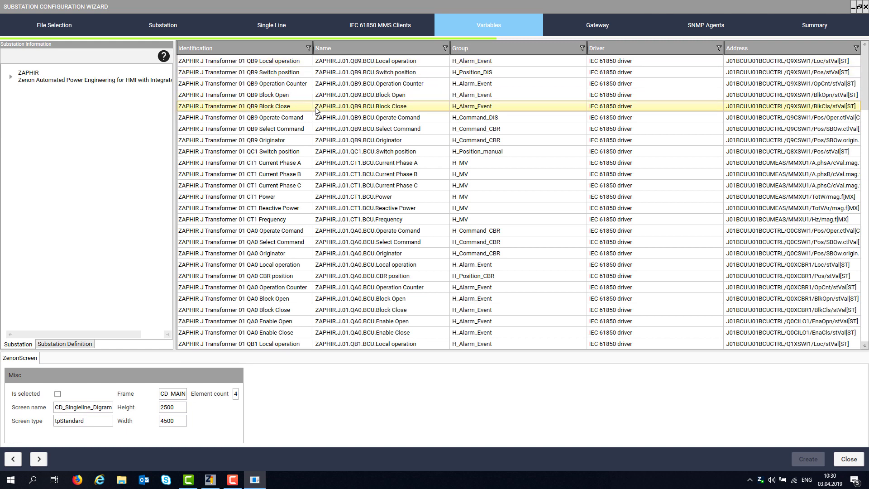
{"action": "scroll", "coordinate": [369, 110], "scroll_direction": "down", "scroll_amount": 3}
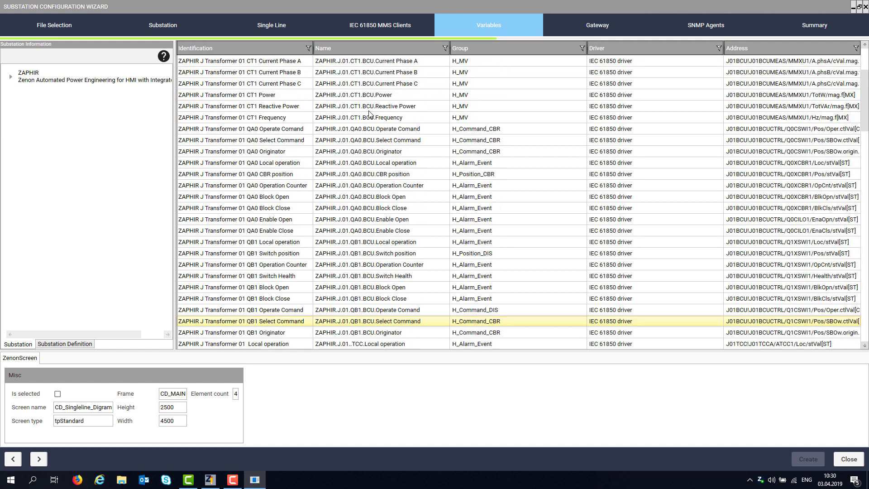
{"action": "scroll", "coordinate": [404, 115], "scroll_direction": "up", "scroll_amount": 4}
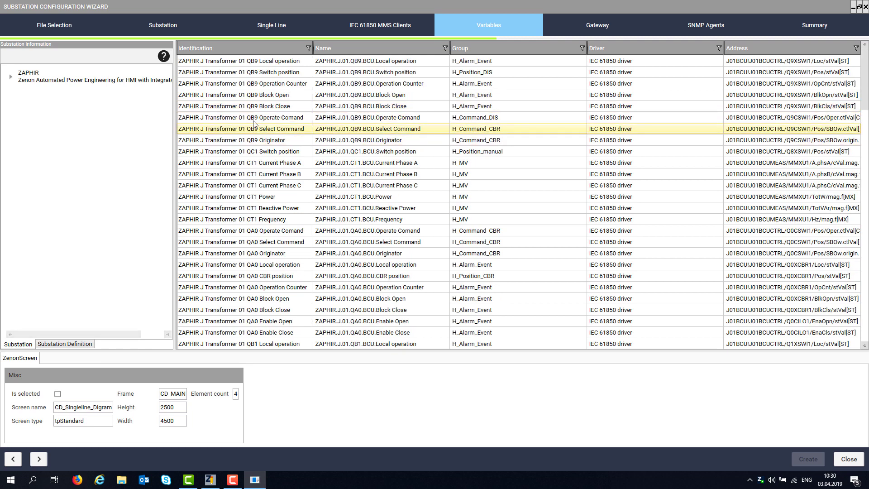
Step: Check the zenProcGateway entry, then view SNMP Agents listing SNMP driver New Generation
{"action": "left_click", "coordinate": [611, 28]}
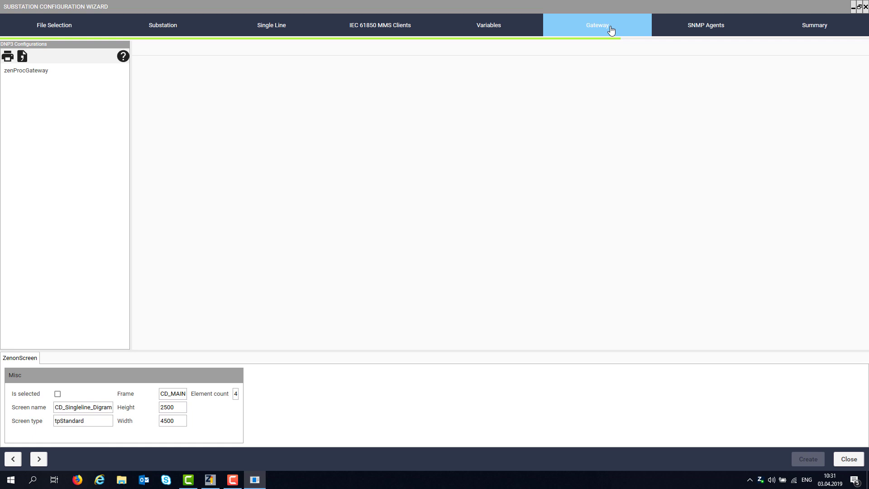
{"action": "left_click", "coordinate": [683, 29]}
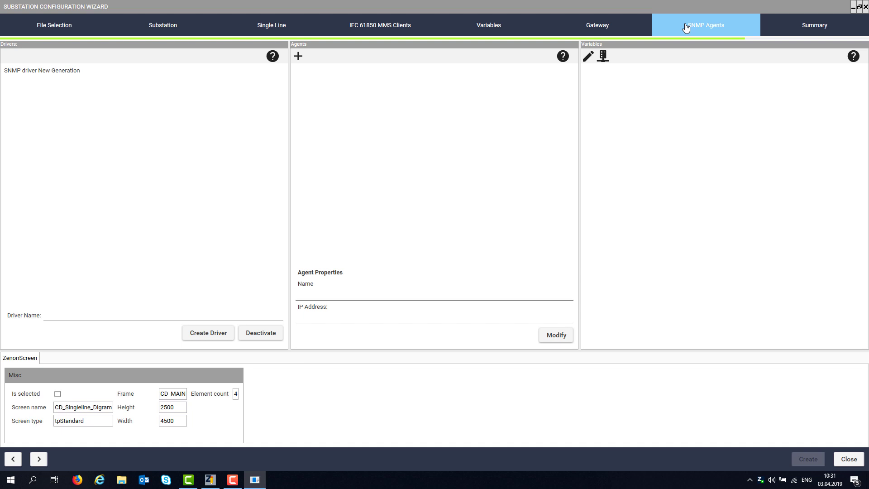
Step: Show the Summary: four single-line bays with positions and zenProcGateway on port 20000
{"action": "left_click", "coordinate": [813, 28]}
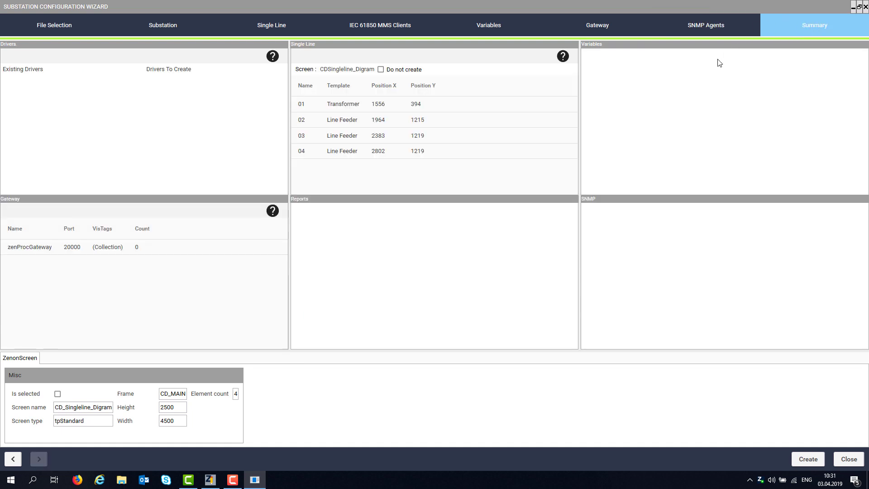
Step: Create the project and check the editor output: 124 variables created, 51 overwritten
{"action": "left_click", "coordinate": [809, 459]}
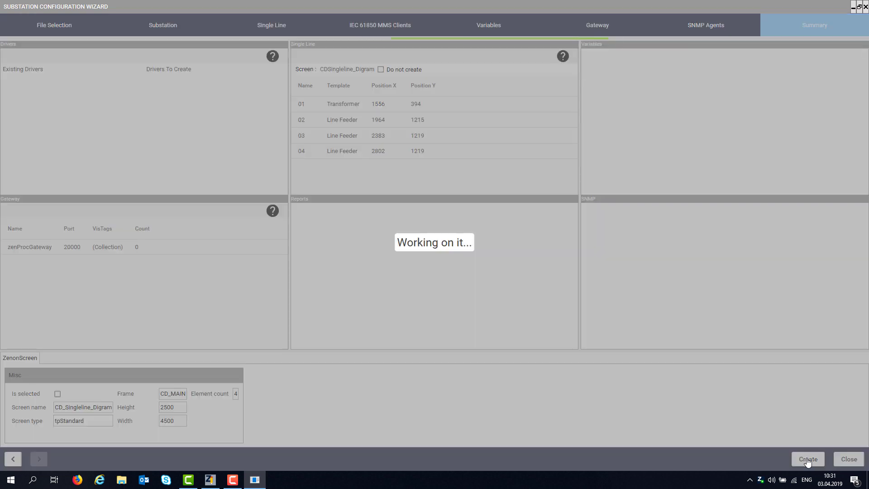
{"action": "key", "text": "alt+Tab"}
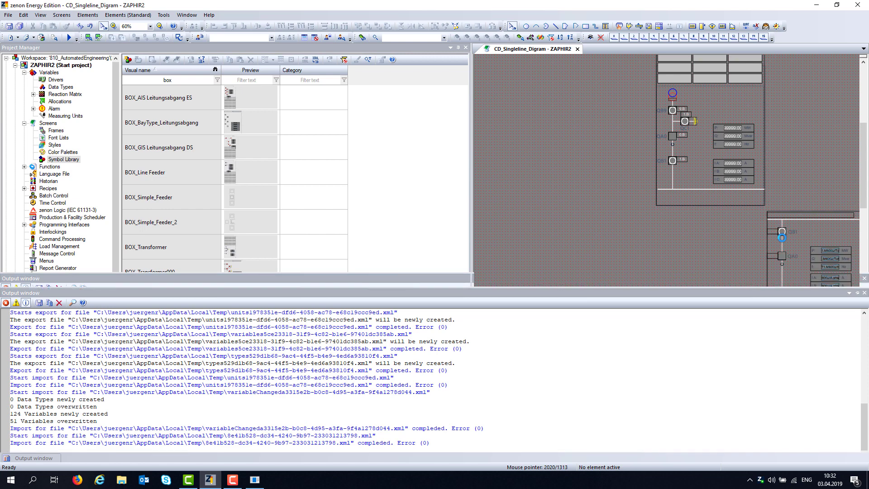
Step: Align the BOX_Transformer bay above the evenly spaced BOX_Line Feeder bays on CD_Singleline_Digram
{"action": "left_click_drag", "start_coordinate": [632, 323], "coordinate": [666, 322]}
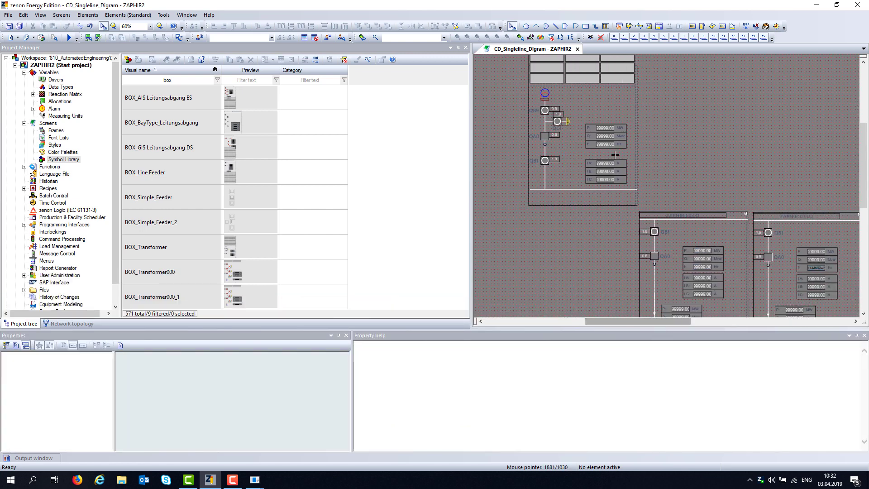
{"action": "left_click_drag", "start_coordinate": [610, 154], "coordinate": [604, 185]}
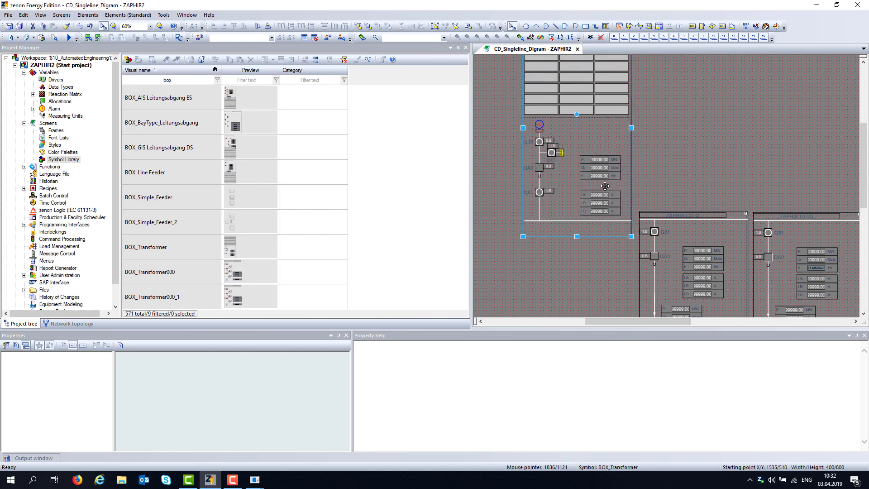
{"action": "left_click_drag", "start_coordinate": [687, 237], "coordinate": [678, 241]}
{"action": "mouse_move", "coordinate": [757, 238]}
{"action": "left_mouse_down"}
{"action": "mouse_move", "coordinate": [767, 237]}
{"action": "mouse_move", "coordinate": [744, 238]}
{"action": "left_mouse_up"}
{"action": "left_click_drag", "start_coordinate": [691, 321], "coordinate": [741, 322]}
{"action": "left_click_drag", "start_coordinate": [748, 255], "coordinate": [728, 255]}
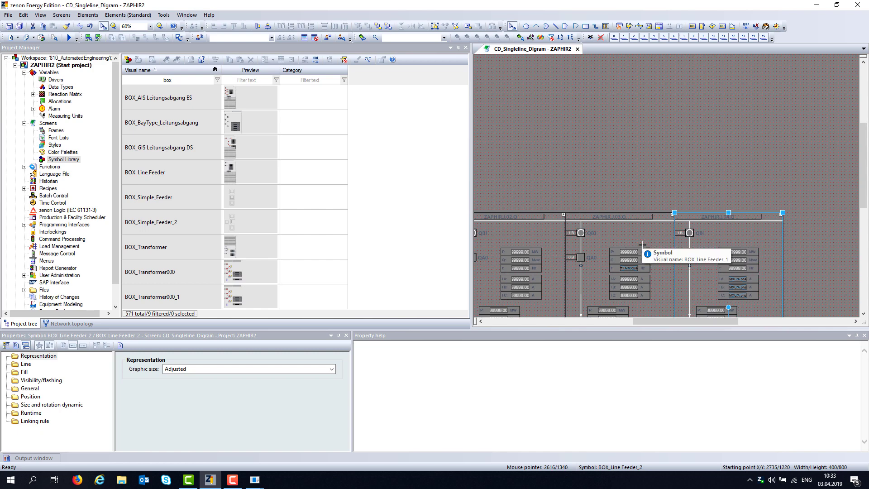
{"action": "left_click_drag", "start_coordinate": [664, 322], "coordinate": [611, 322]}
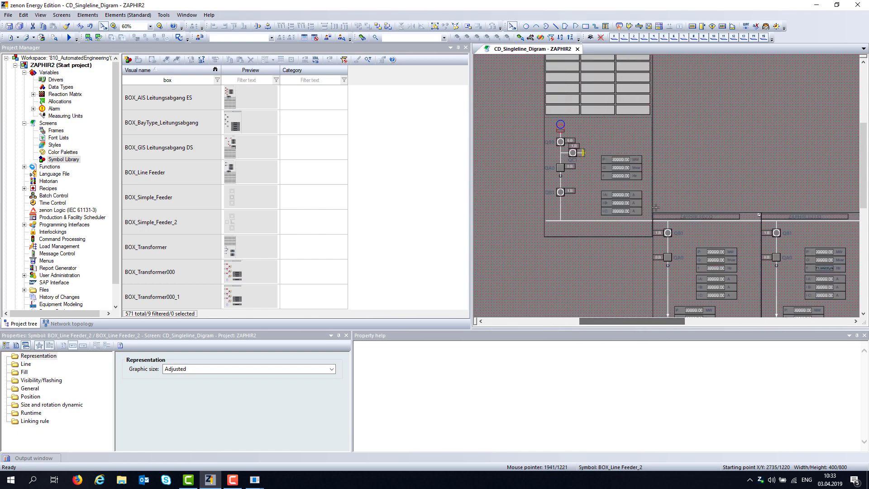
{"action": "left_click", "coordinate": [53, 82]}
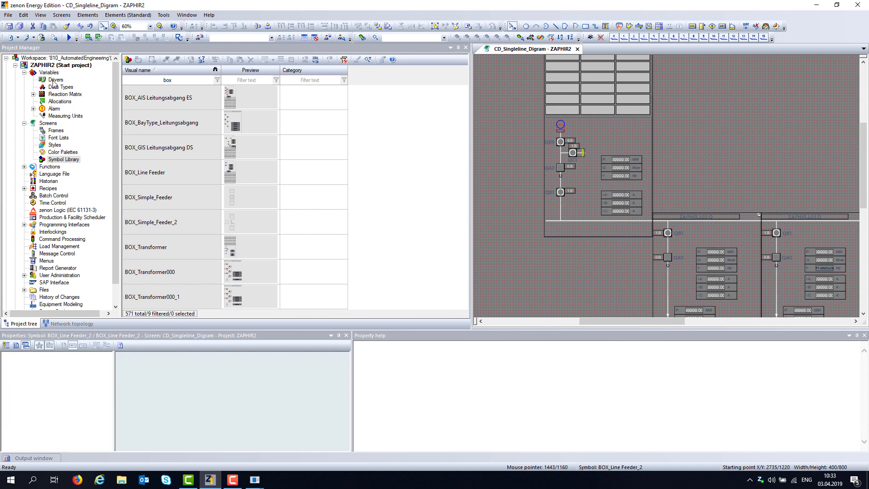
Step: Open the IEC 61850 driver configuration and J01BCU's server connection settings
{"action": "left_click", "coordinate": [53, 80]}
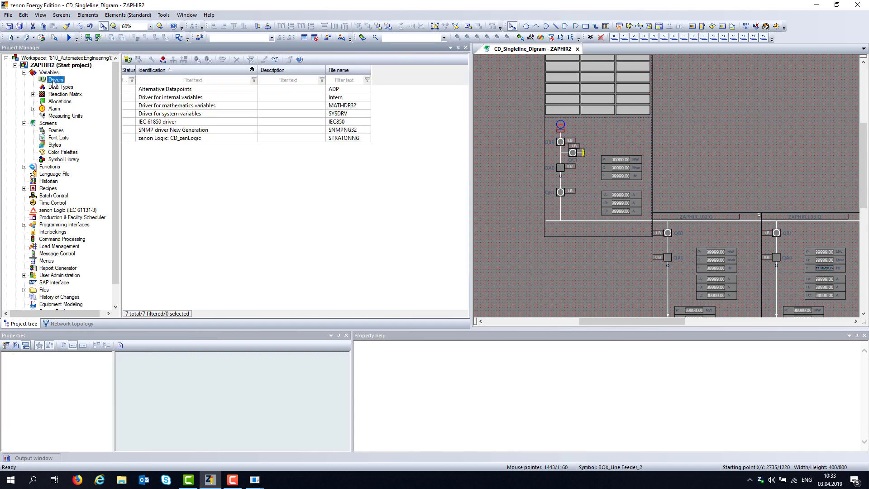
{"action": "left_click", "coordinate": [162, 122]}
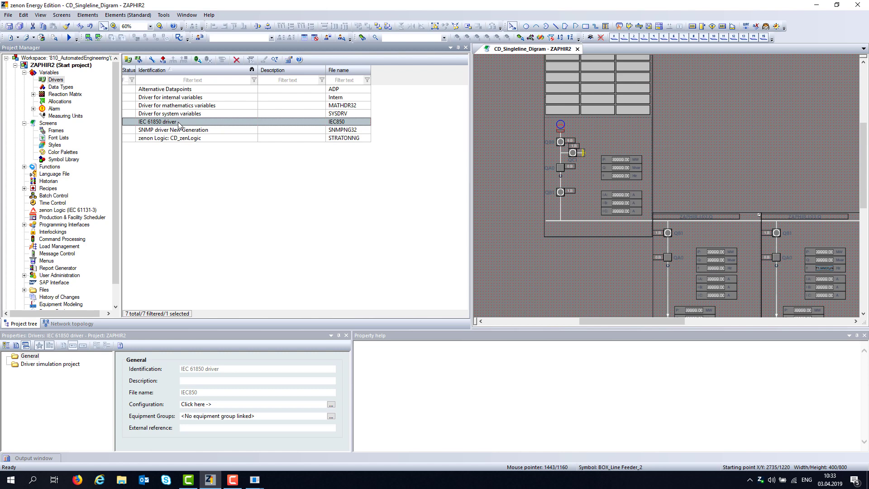
{"action": "double_click", "coordinate": [178, 122]}
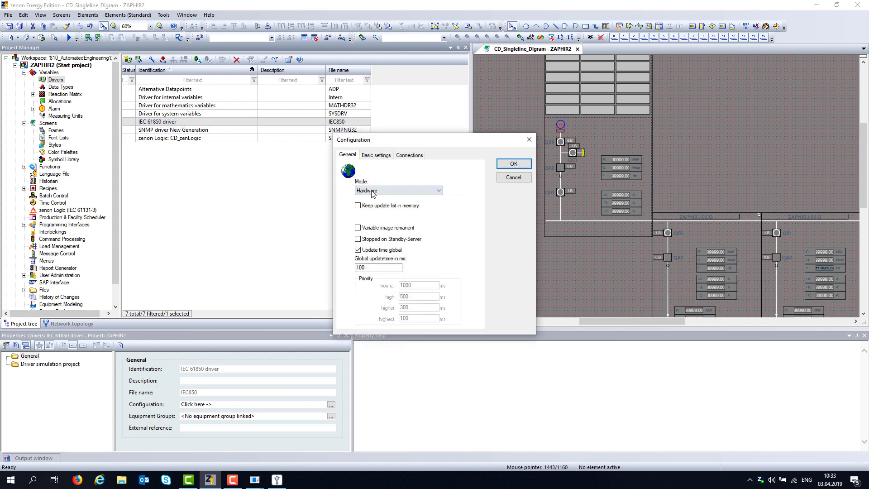
{"action": "left_click", "coordinate": [409, 157]}
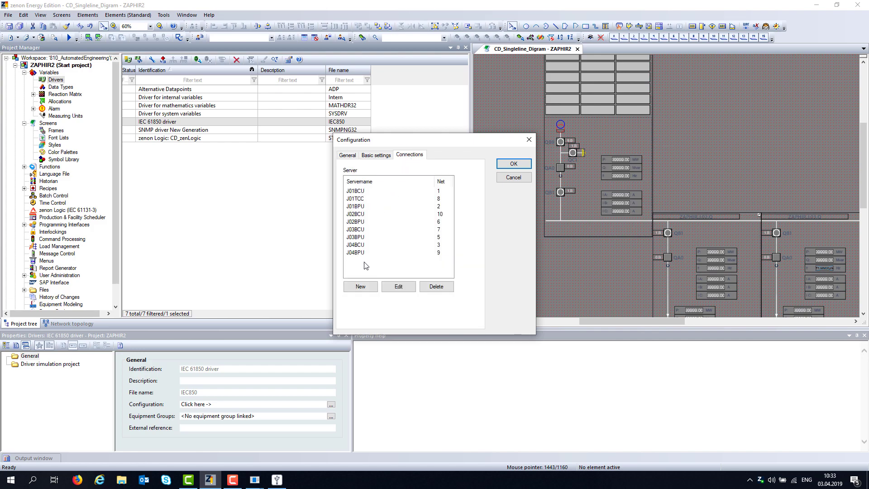
{"action": "double_click", "coordinate": [358, 191]}
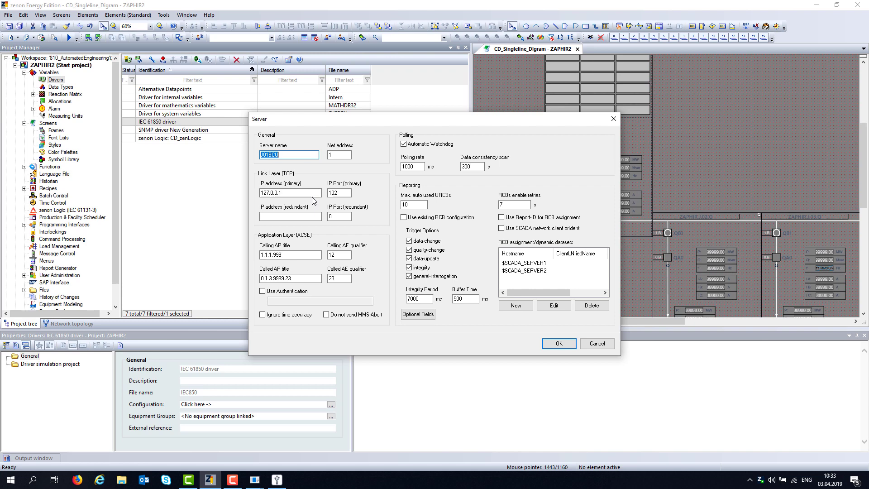
Step: Inspect $SCADA_SERVER1's report settings with J01BCUCTRL brcbA, then cancel all dialogs unchanged
{"action": "left_click", "coordinate": [537, 264]}
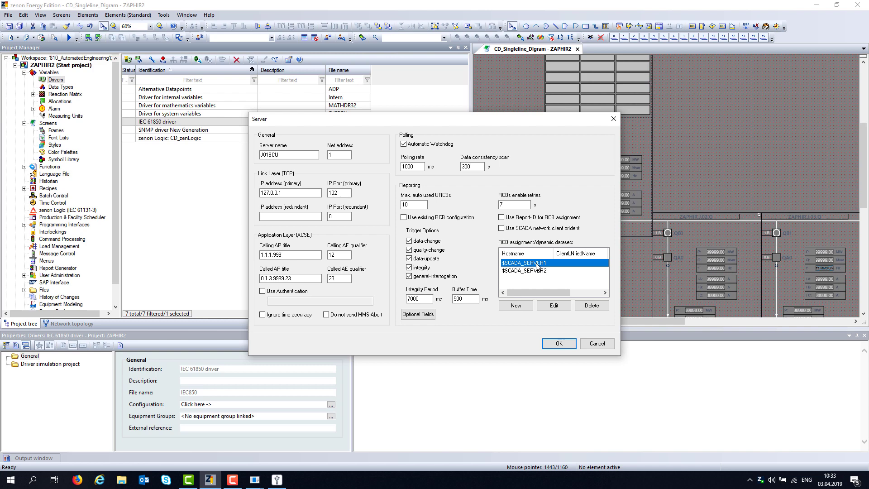
{"action": "double_click", "coordinate": [537, 264]}
{"action": "left_click", "coordinate": [379, 207]}
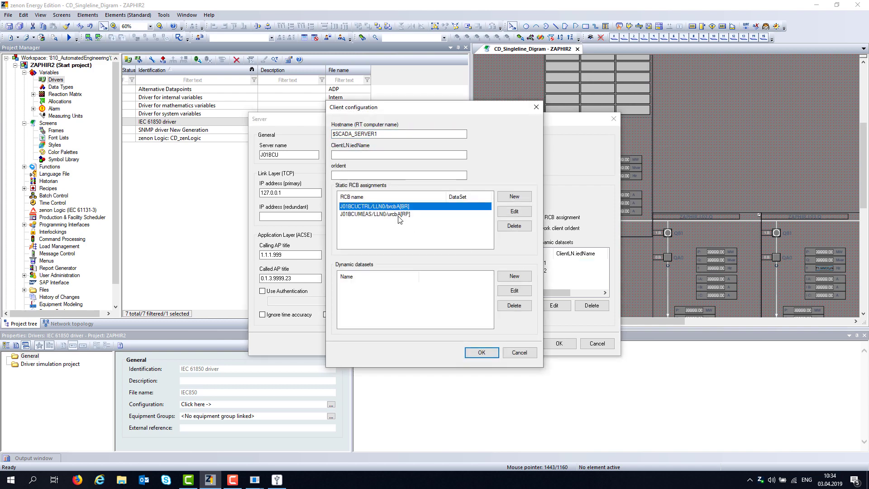
{"action": "left_click", "coordinate": [523, 351]}
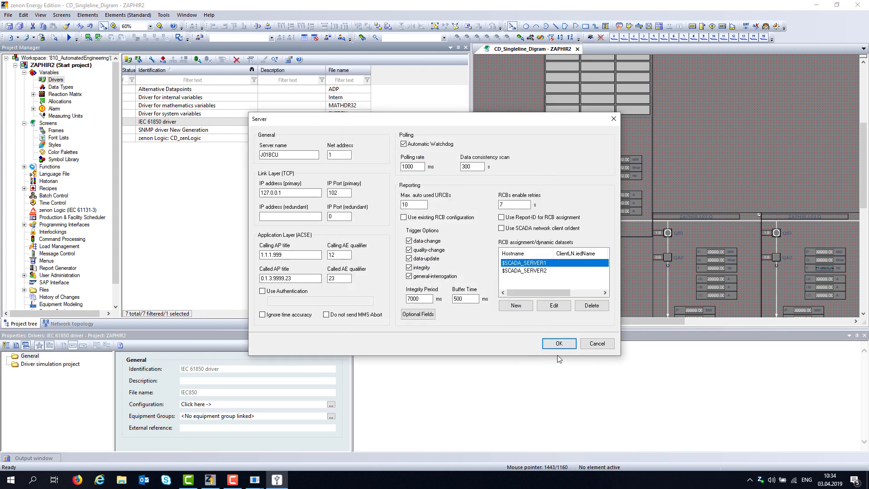
{"action": "left_click", "coordinate": [598, 344]}
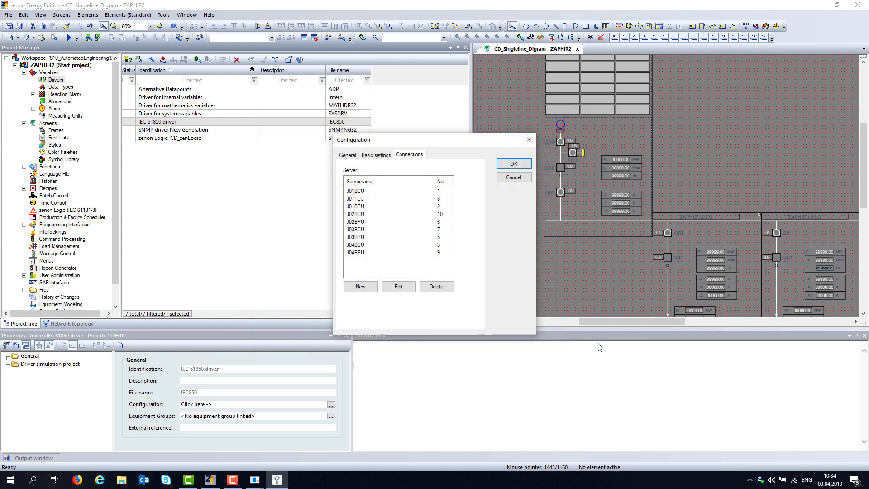
{"action": "left_click", "coordinate": [521, 178]}
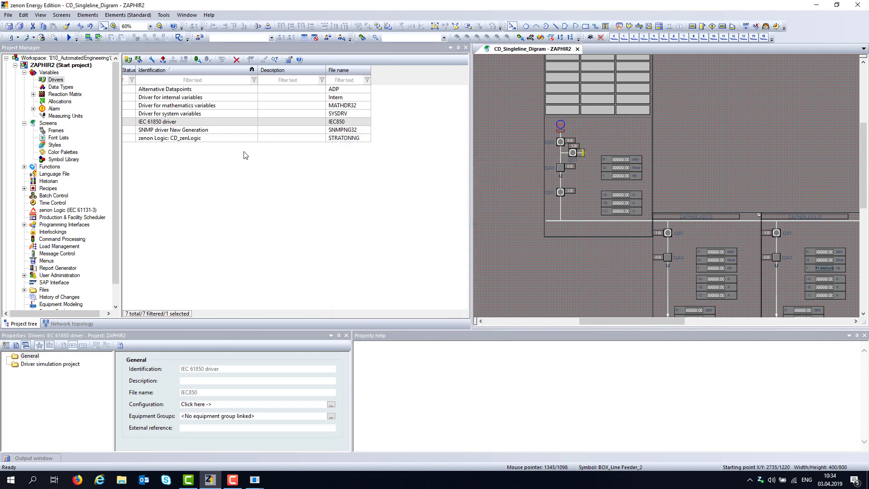
Step: Start Runtime, saving the changed CD_Singleline_Digram screen first
{"action": "left_click", "coordinate": [69, 38]}
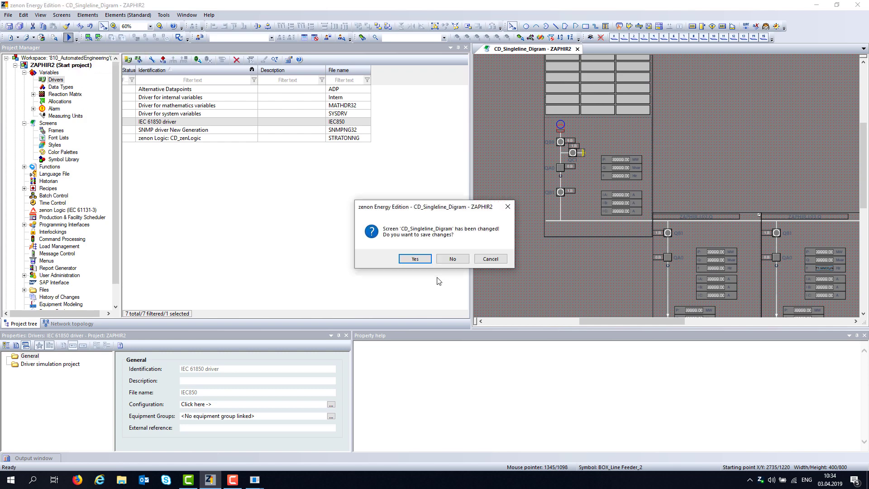
{"action": "left_click", "coordinate": [416, 258]}
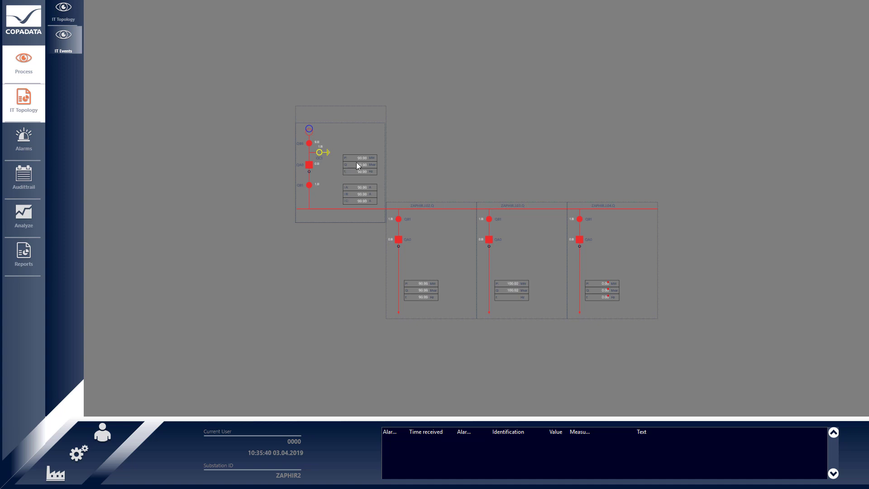
{"action": "scroll", "coordinate": [357, 163], "scroll_direction": "up", "scroll_amount": 4}
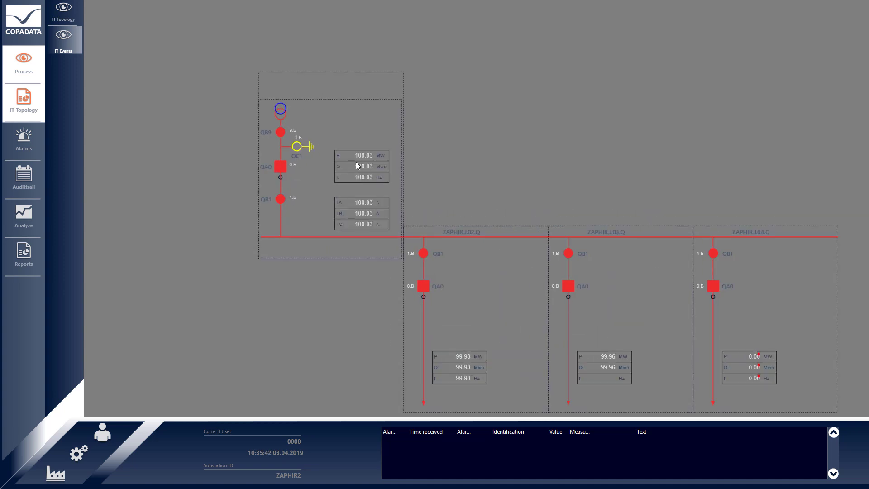
{"action": "scroll", "coordinate": [356, 163], "scroll_direction": "up", "scroll_amount": 1}
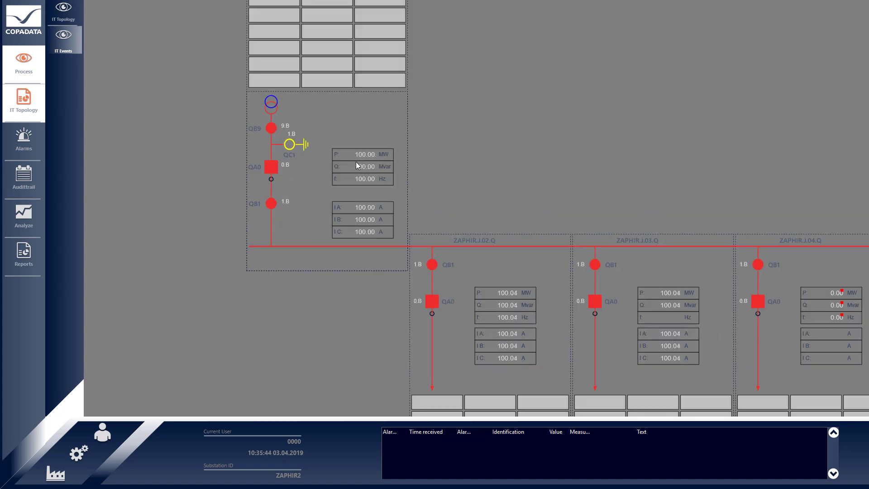
{"action": "scroll", "coordinate": [357, 165], "scroll_direction": "up", "scroll_amount": 1}
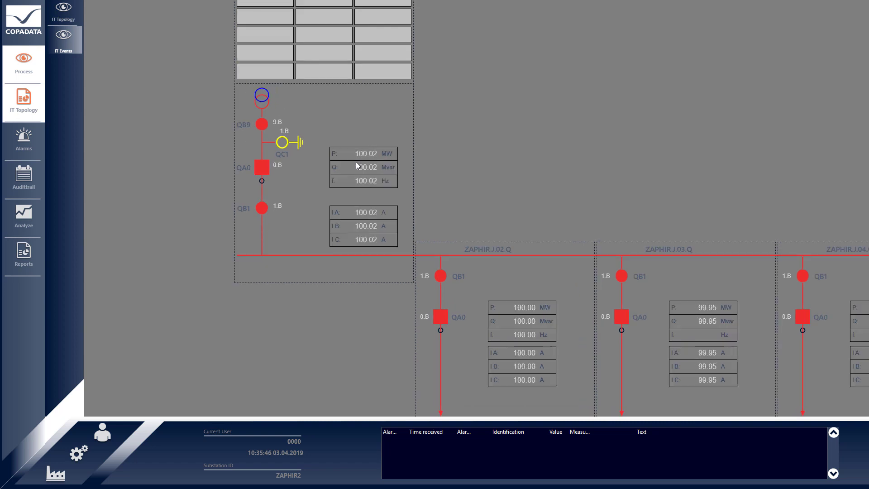
{"action": "scroll", "coordinate": [356, 162], "scroll_direction": "down", "scroll_amount": 1}
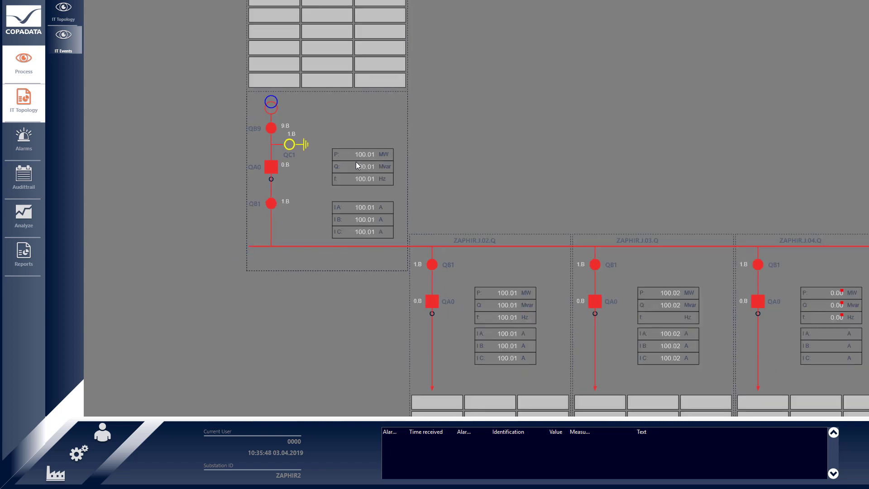
{"action": "scroll", "coordinate": [357, 165], "scroll_direction": "up", "scroll_amount": 1}
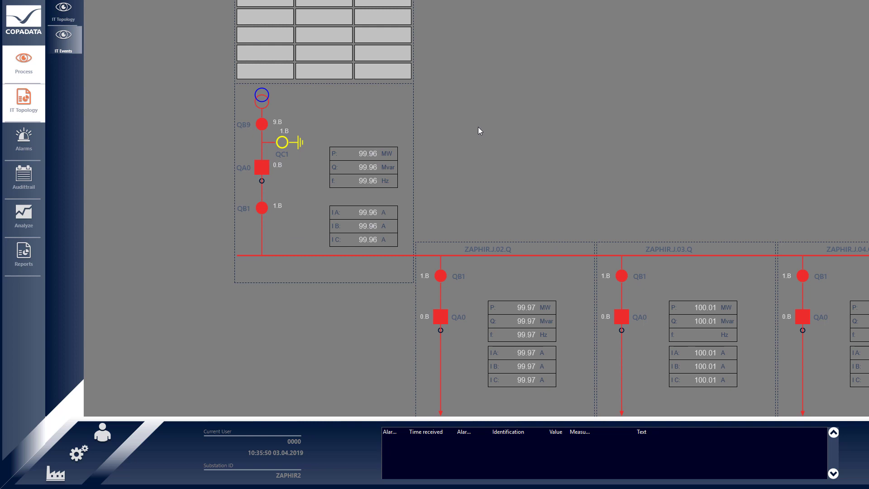
{"action": "left_click_drag", "start_coordinate": [574, 244], "coordinate": [585, 162]}
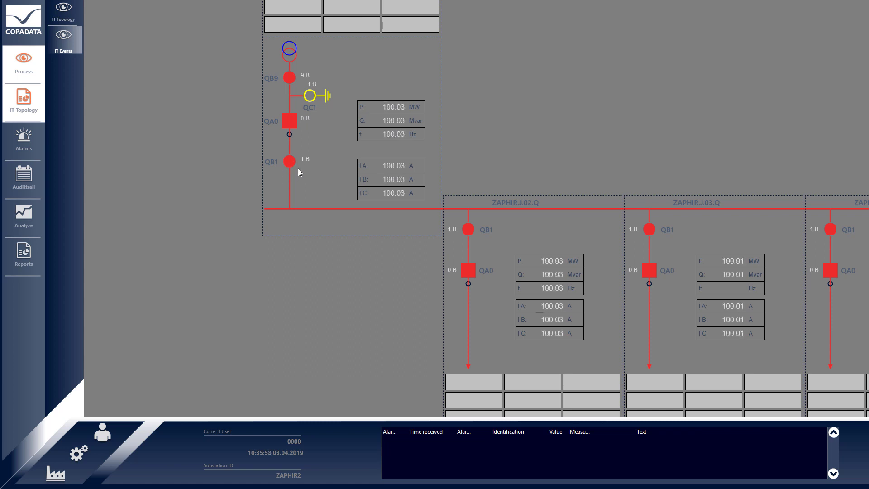
{"action": "left_click_drag", "start_coordinate": [645, 166], "coordinate": [396, 150]}
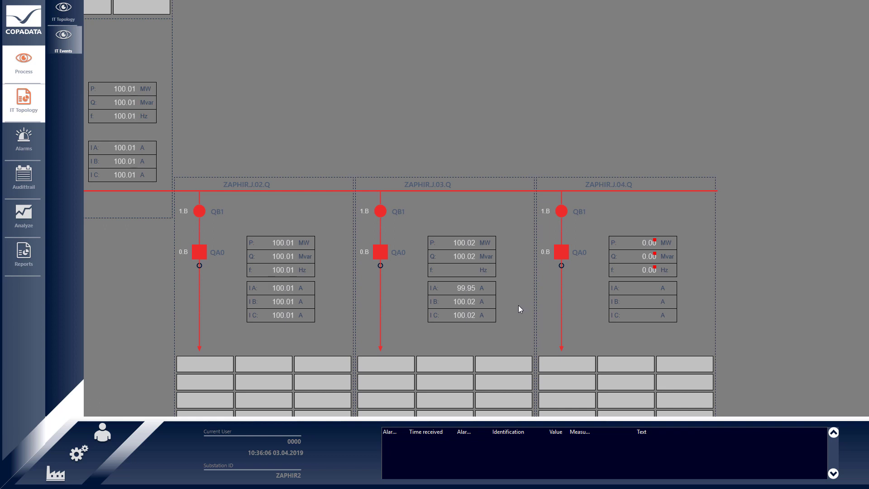
{"action": "left_click_drag", "start_coordinate": [515, 301], "coordinate": [653, 320]}
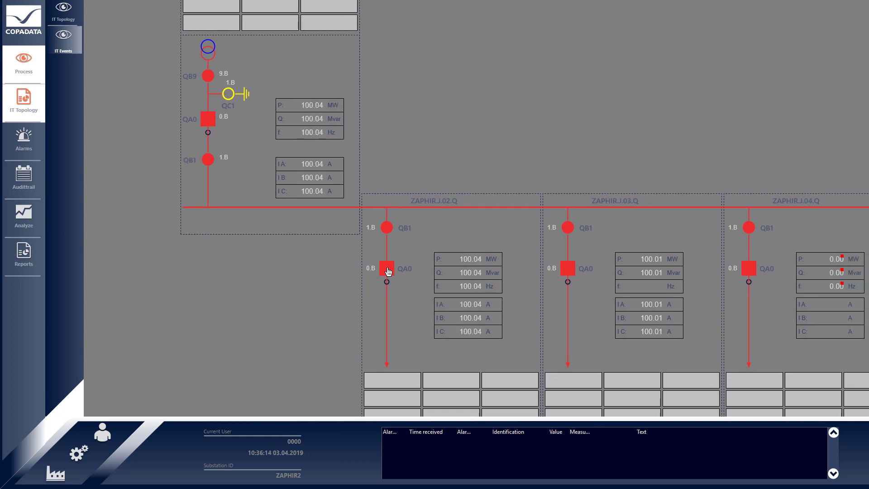
{"action": "left_click_drag", "start_coordinate": [453, 192], "coordinate": [260, 120]}
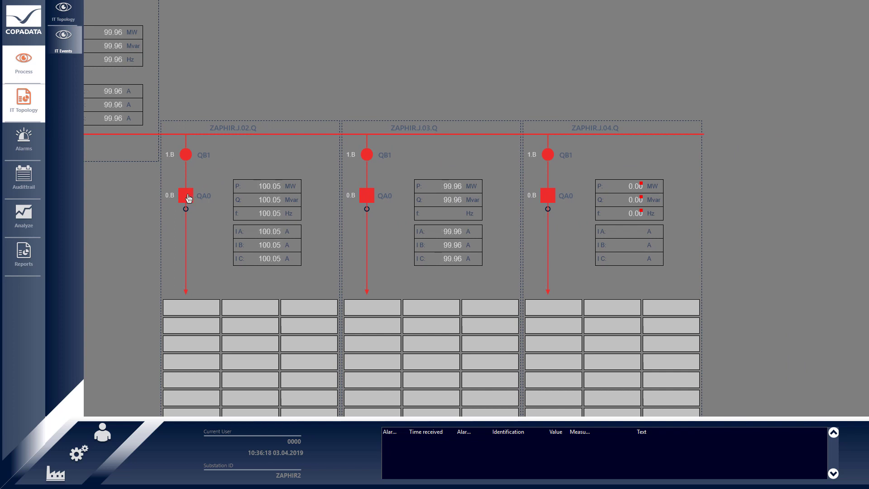
Step: Open feeder J.02 breaker QA0, close it again, then pan to check the feeder values
{"action": "left_click", "coordinate": [186, 196]}
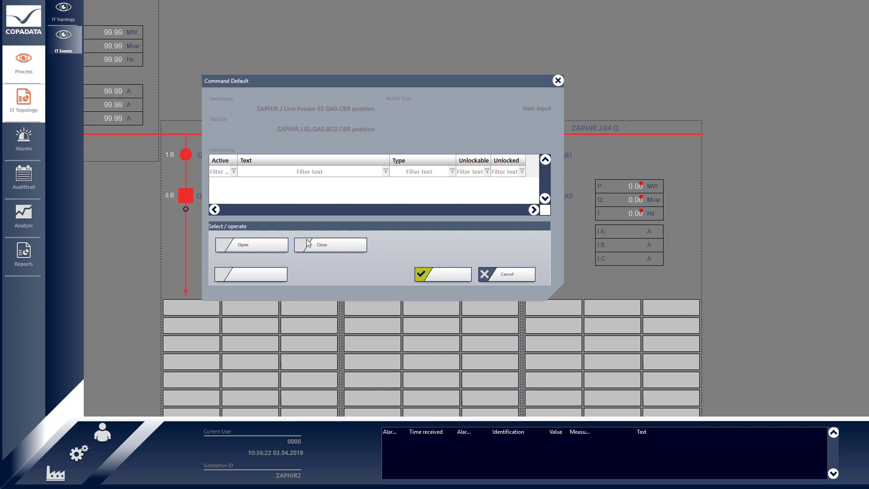
{"action": "left_click", "coordinate": [262, 243]}
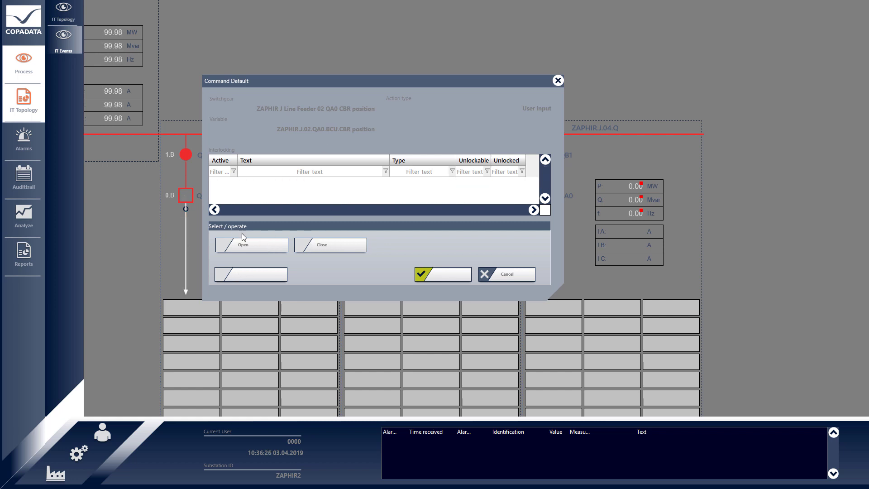
{"action": "left_click", "coordinate": [319, 251]}
{"action": "left_click", "coordinate": [558, 80]}
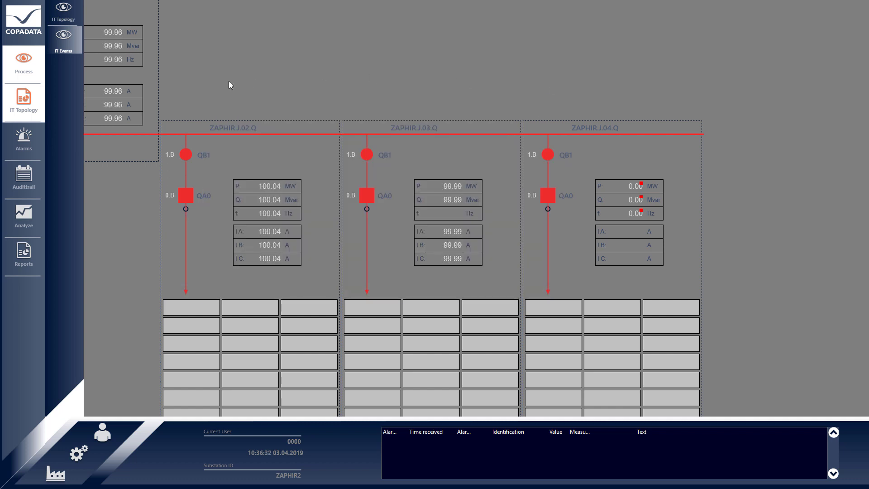
{"action": "left_click_drag", "start_coordinate": [287, 109], "coordinate": [464, 139]}
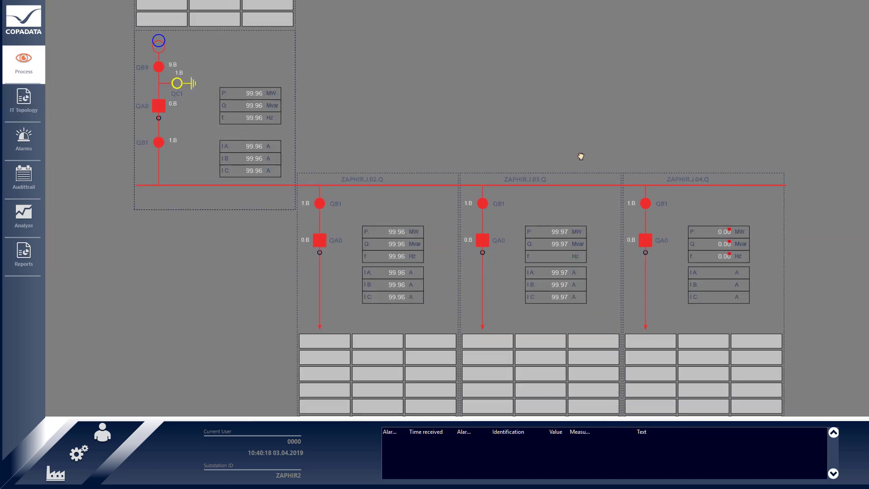
{"action": "left_click_drag", "start_coordinate": [578, 157], "coordinate": [577, 284]}
{"action": "left_click_drag", "start_coordinate": [571, 224], "coordinate": [565, 184]}
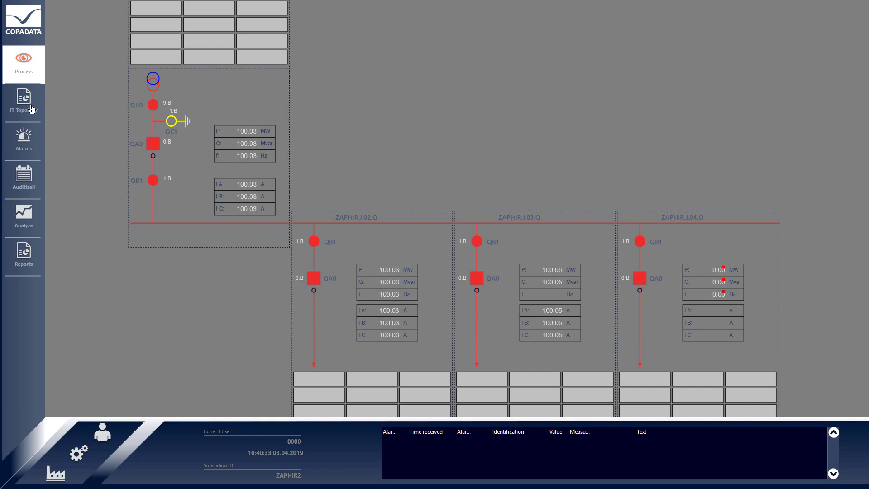
Step: Review the IT network topology, the IT event list and the alarm list
{"action": "left_click", "coordinate": [26, 103]}
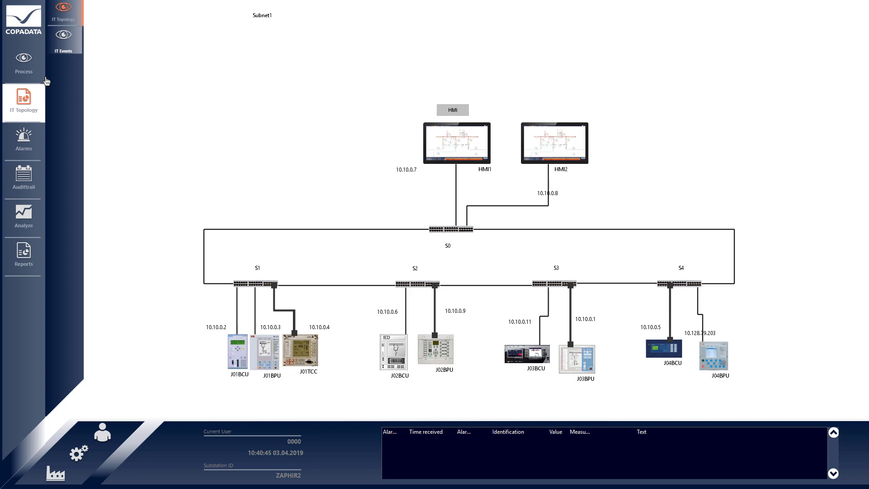
{"action": "left_click", "coordinate": [56, 47]}
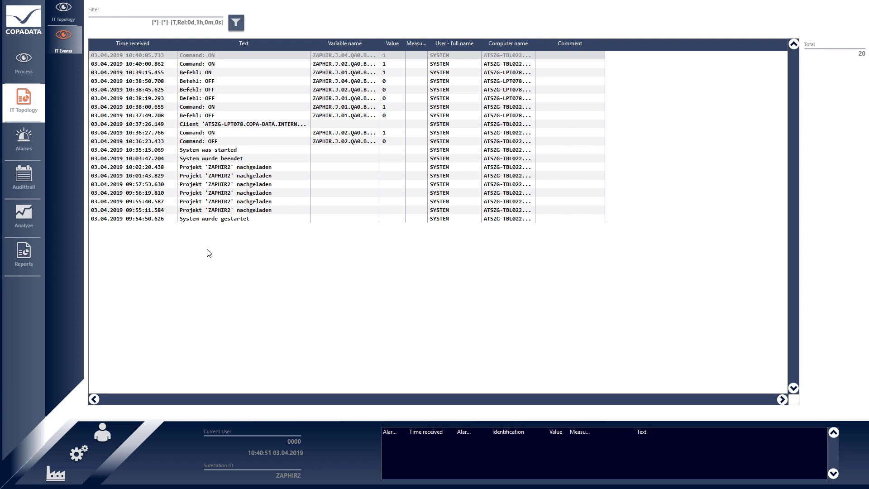
{"action": "left_click", "coordinate": [29, 144]}
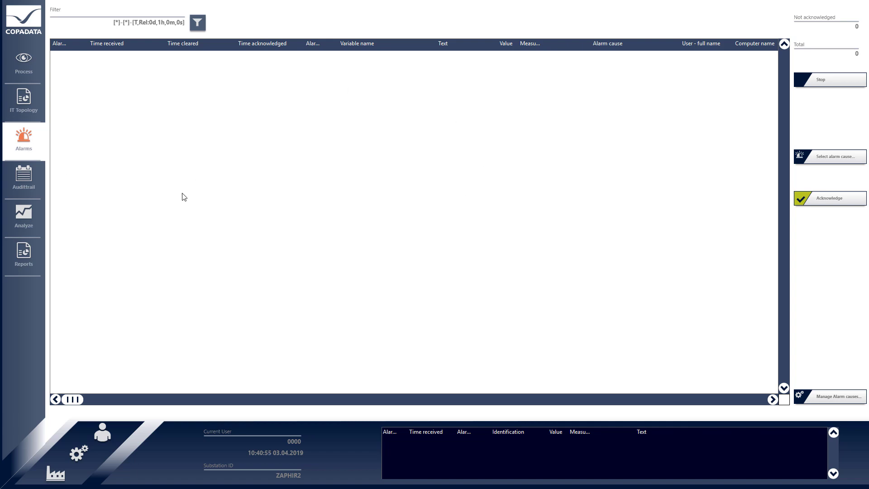
Step: Inspect the 20-entry audit trail, the Trend IU curves, and the reports screen
{"action": "left_click", "coordinate": [24, 180]}
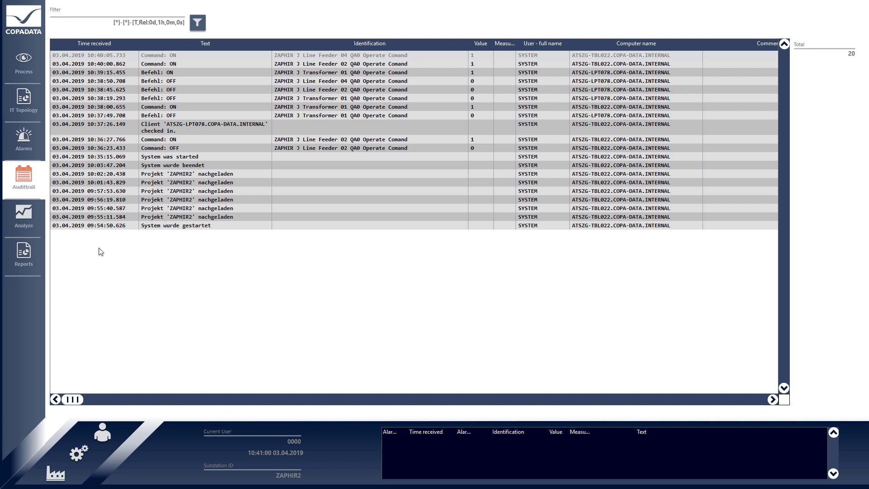
{"action": "left_click", "coordinate": [25, 223]}
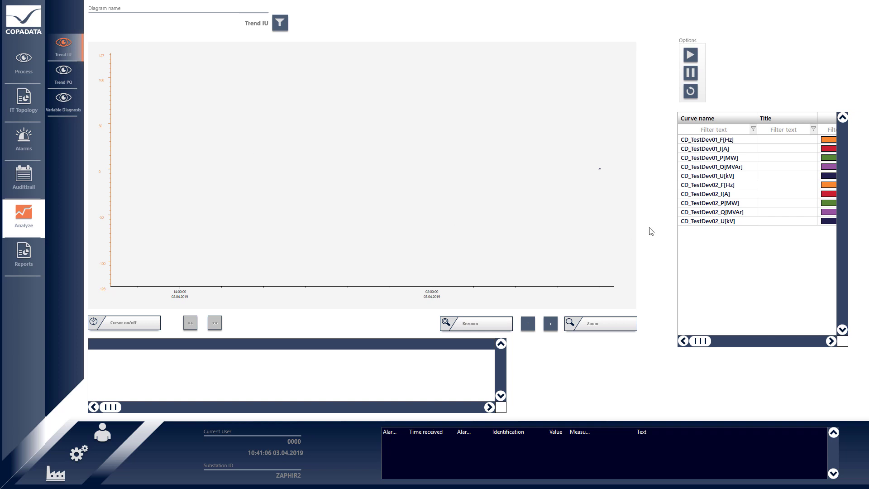
{"action": "left_click", "coordinate": [31, 265]}
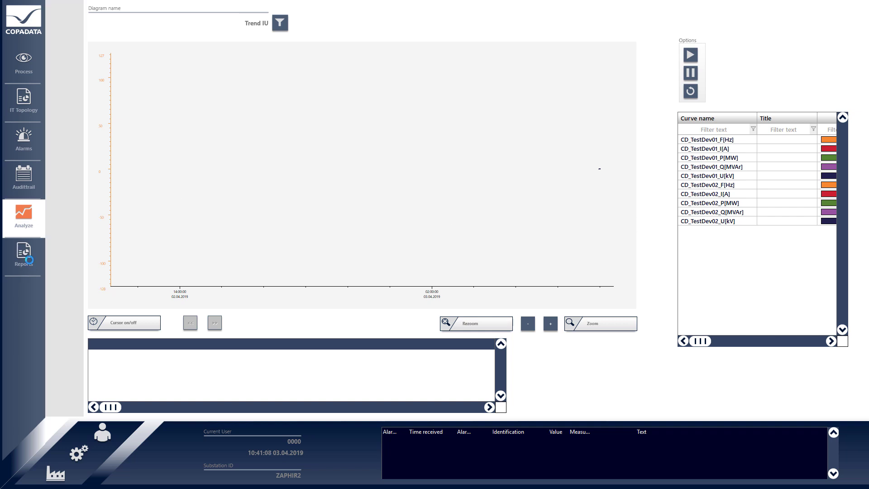